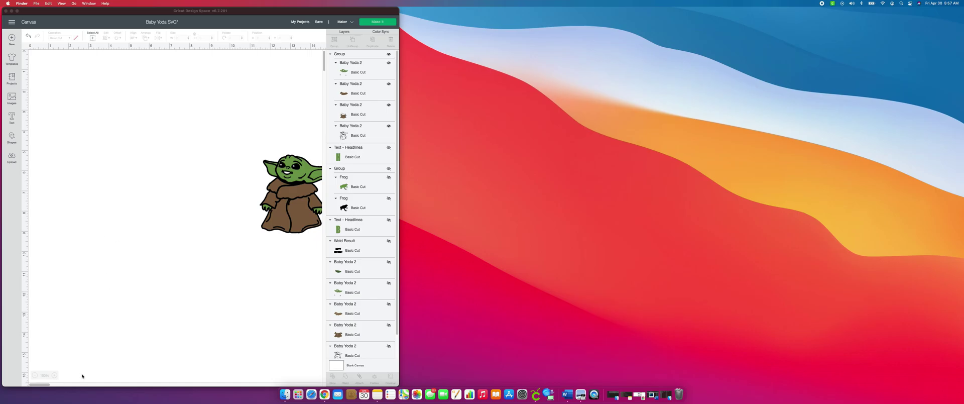
Bring the Cricut Design Space window with the Baby Yoda SVG project to the front.
left_click(286, 186)
Drag the Baby Yoda group into the canvas's left half, deselect it, and dismiss the dock menu.
left_click_drag(287, 224, 167, 198)
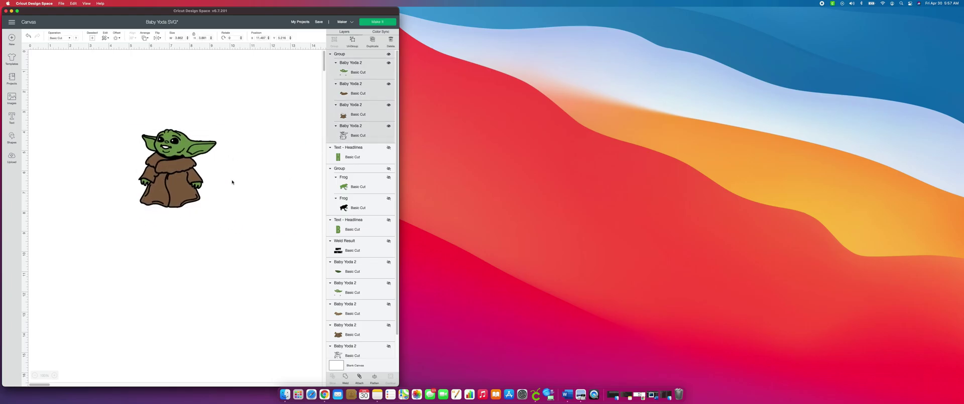
left_click(245, 178)
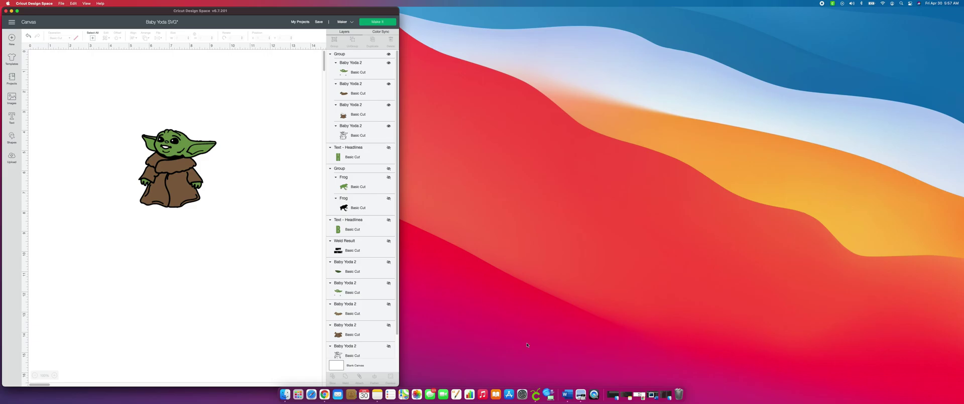
right_click(539, 396)
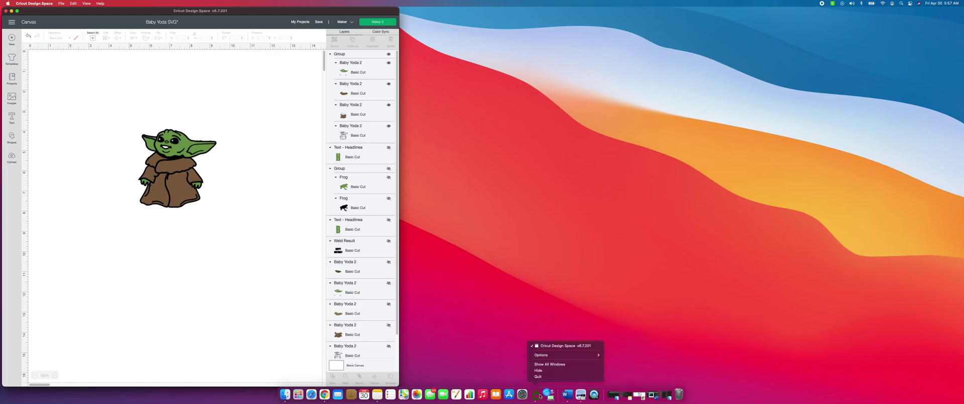
mouse_move(552, 356)
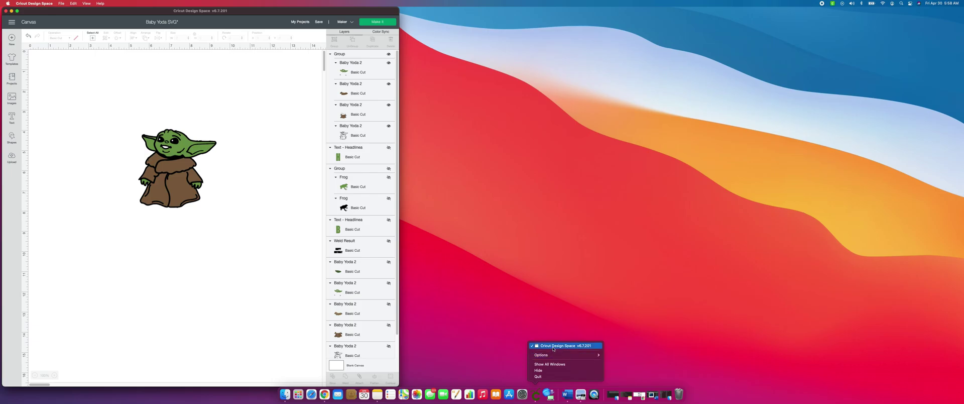
left_click(553, 346)
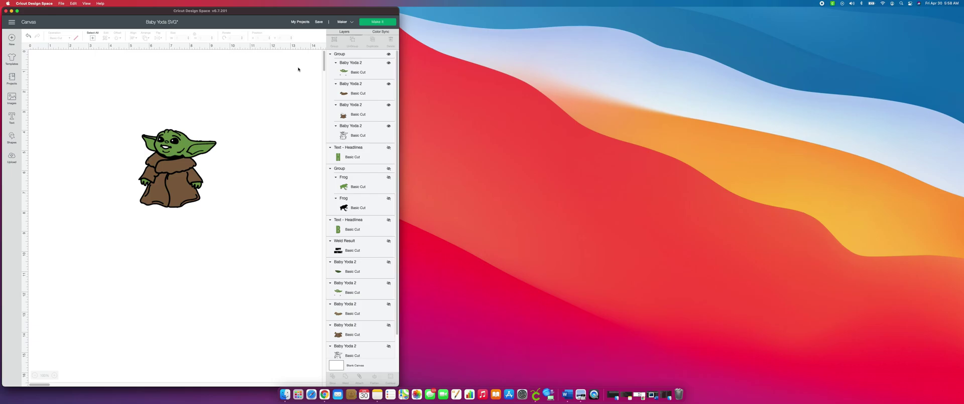
Open a second Cricut window via File > New Window, moved to the upper right and enlarged.
left_click(40, 3)
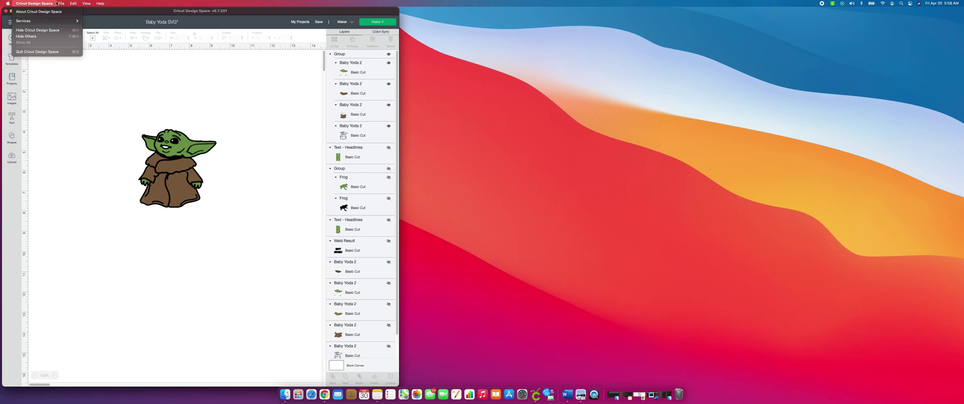
mouse_move(57, 3)
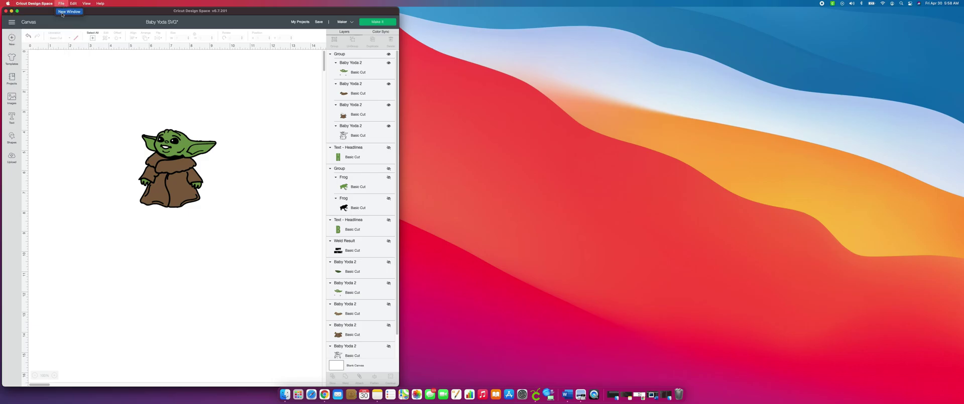
left_click(63, 12)
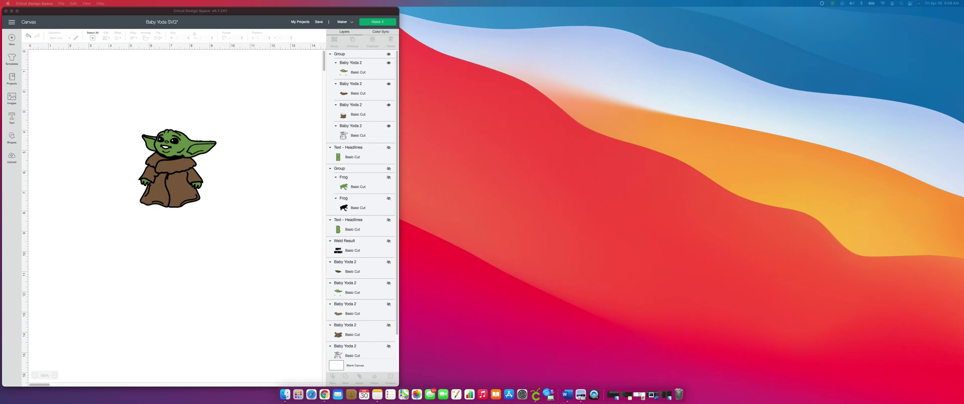
left_click_drag(332, 164, 555, 1)
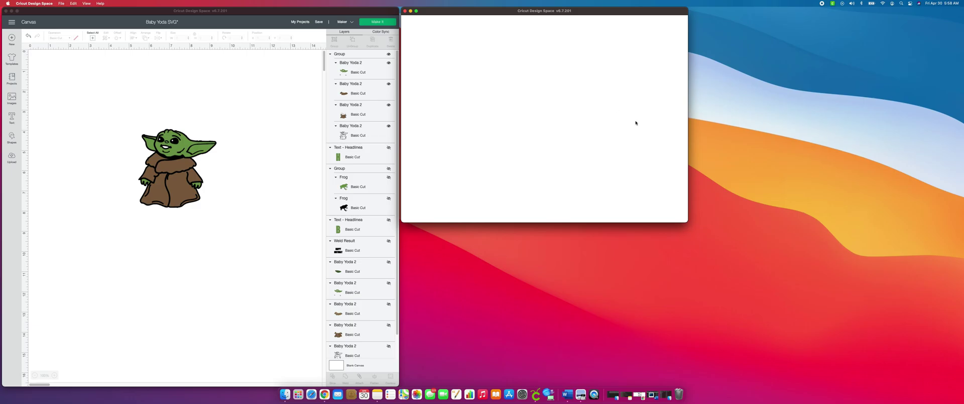
left_click_drag(688, 224, 778, 390)
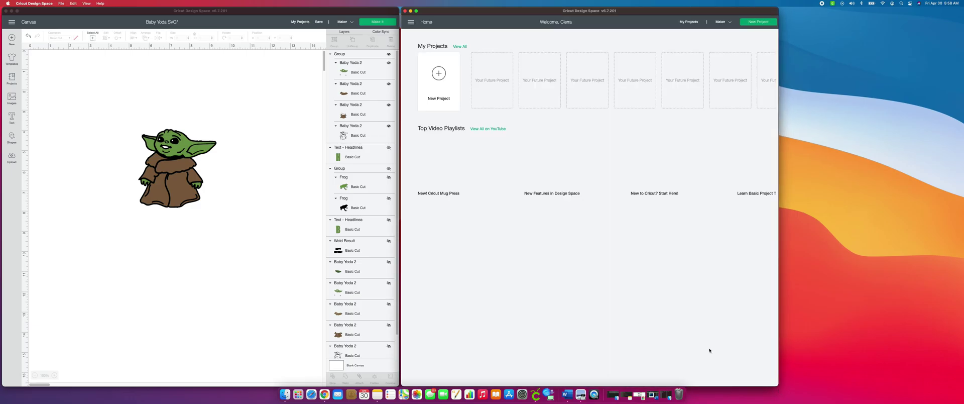
Add a taller third window at the top right, centre the Home window, and start a blank project there.
left_click(62, 3)
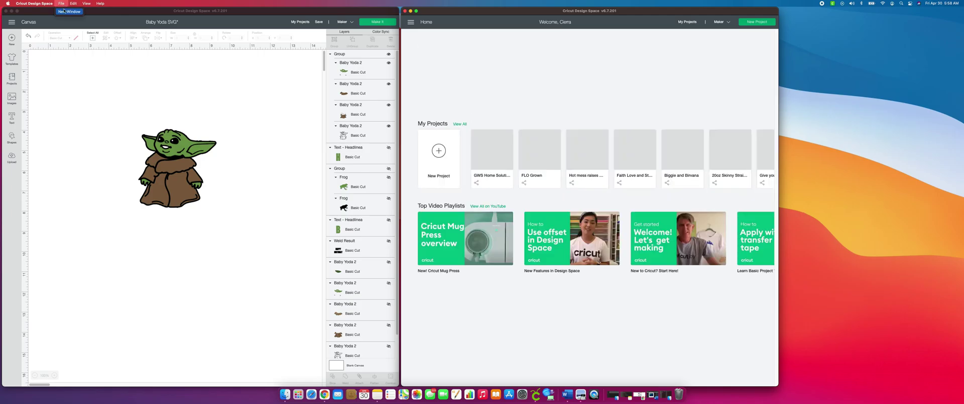
left_click(65, 14)
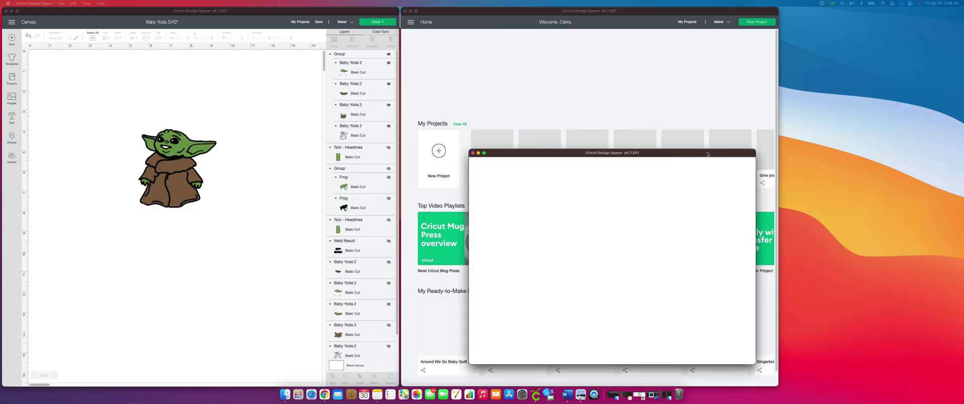
left_click_drag(698, 148, 928, 13)
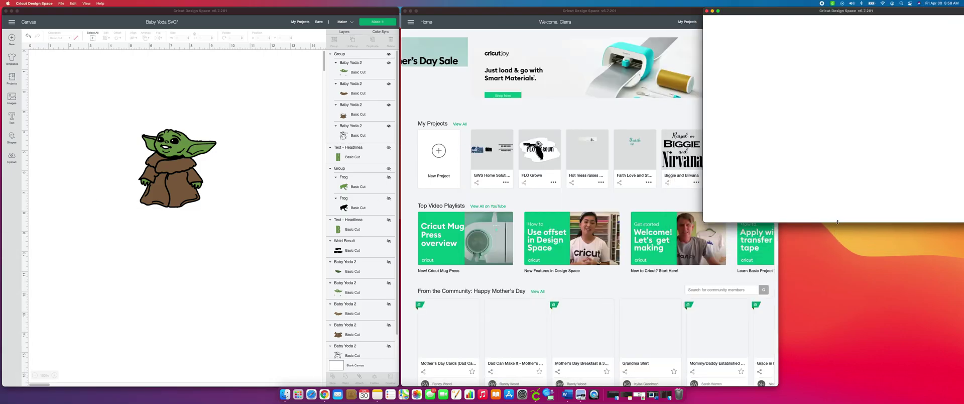
left_click_drag(835, 222, 867, 402)
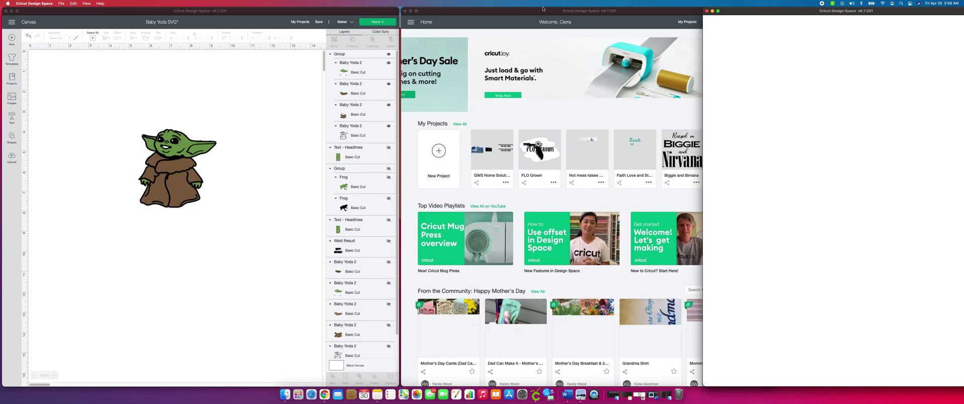
left_click_drag(543, 8, 517, 13)
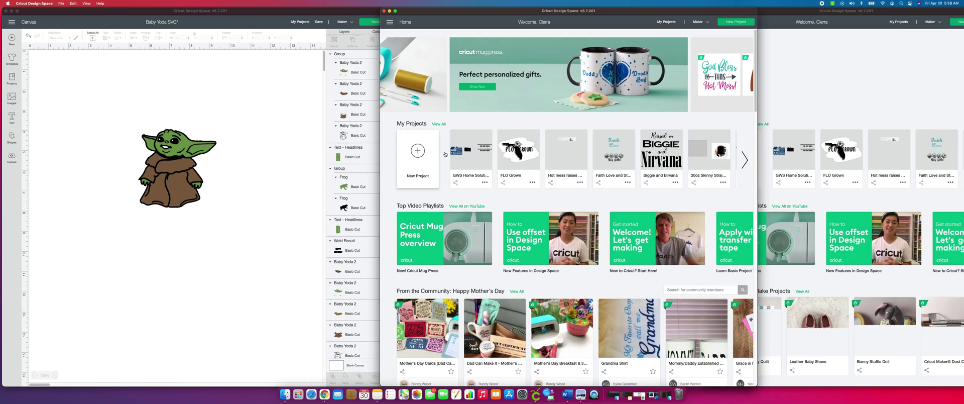
left_click(450, 152)
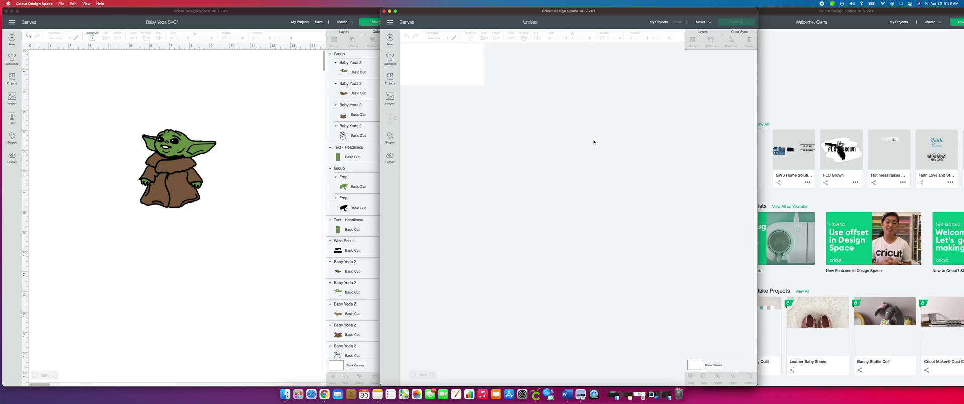
Start a blank project in the right window, browse the File and View menus, then return to Baby Yoda.
left_click(855, 64)
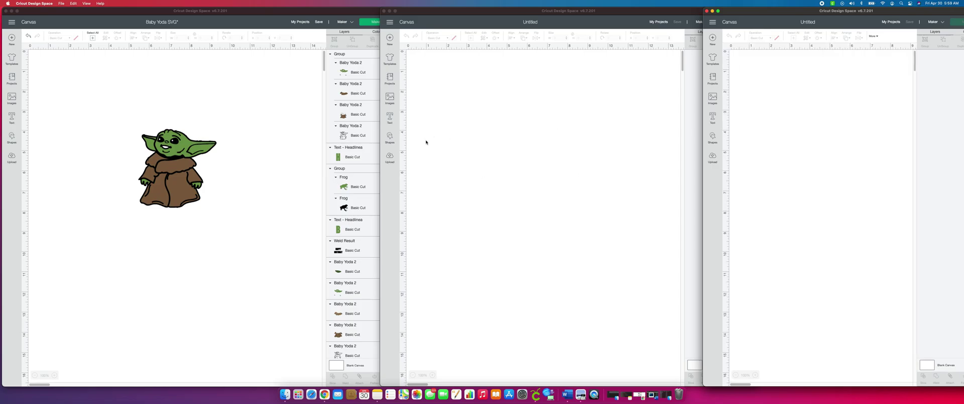
left_click(64, 3)
mouse_move(71, 4)
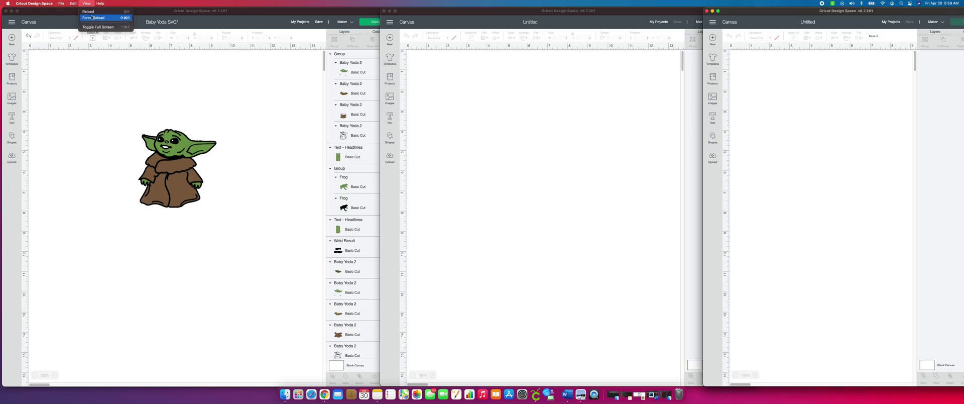
left_click(153, 86)
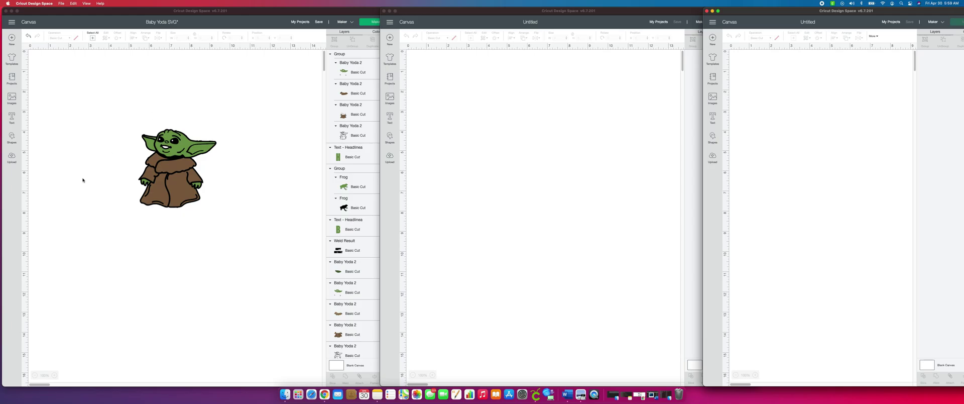
left_click(259, 125)
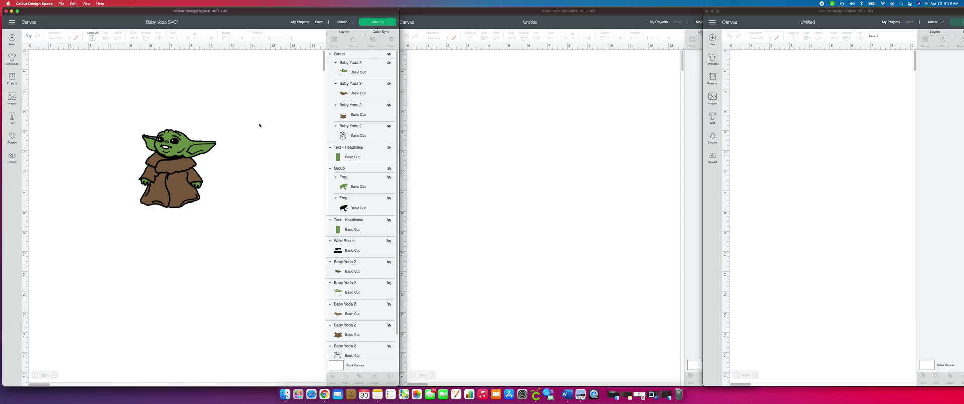
right_click(191, 148)
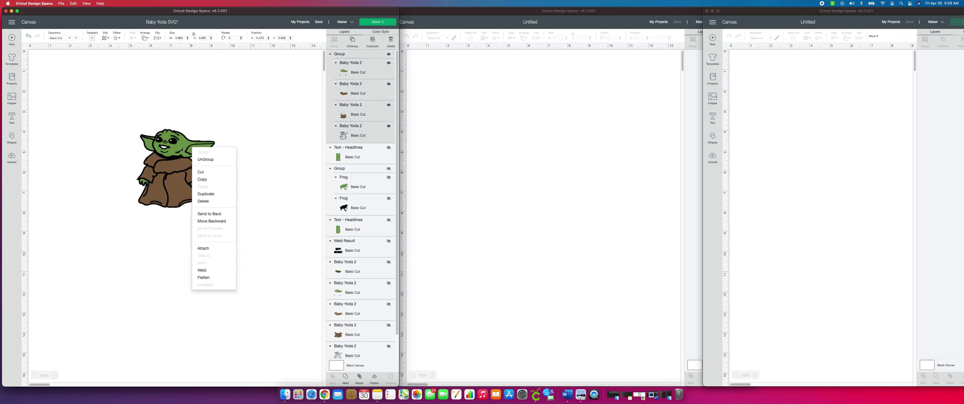
Copy the grouped Baby Yoda design from the Baby Yoda SVG canvas.
left_click(202, 179)
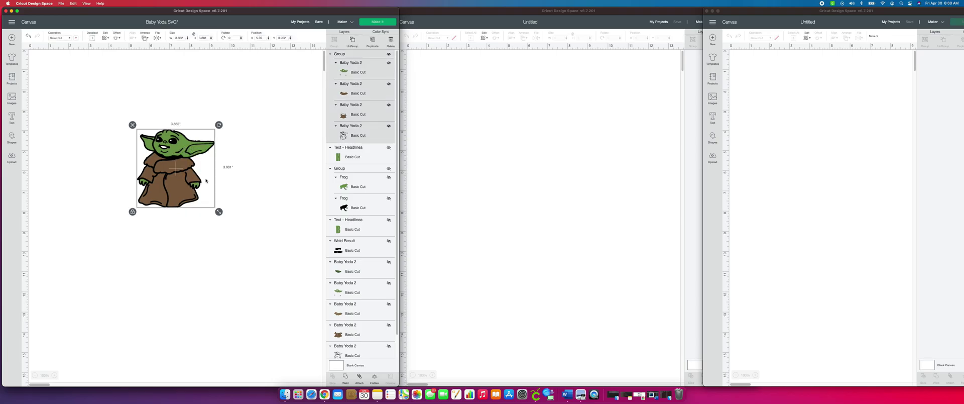
right_click(162, 172)
left_click(167, 203)
left_click(124, 58)
left_click(93, 39)
left_click(71, 4)
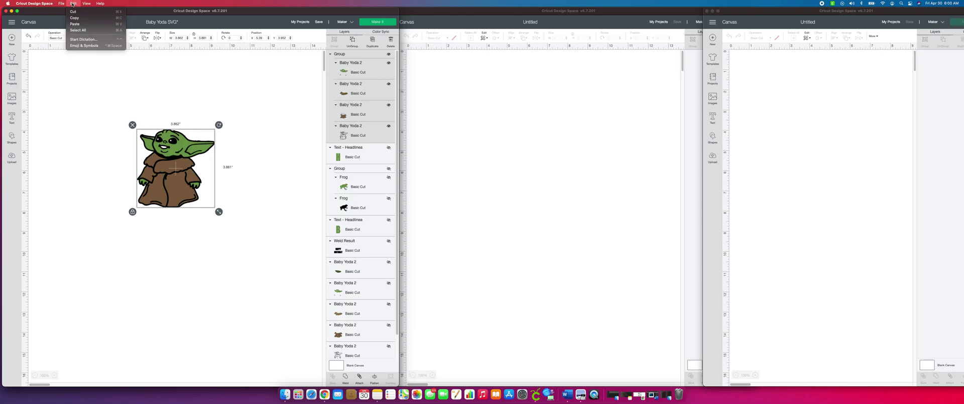
left_click(76, 17)
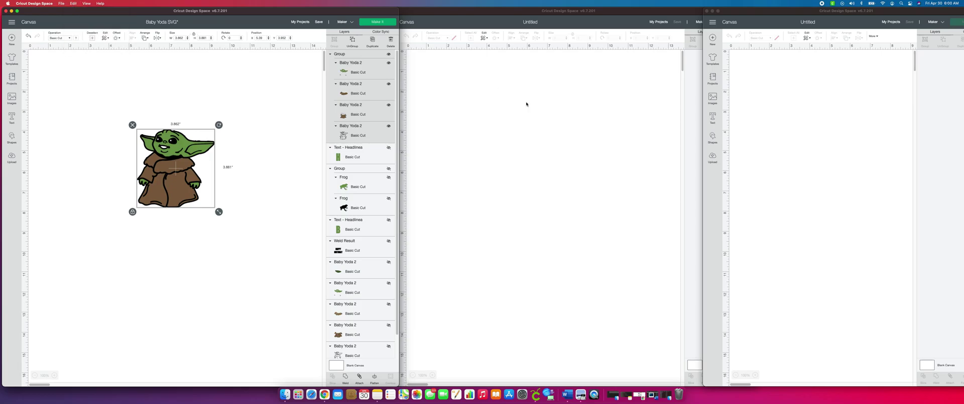
Paste the Baby Yoda copy onto the middle Untitled canvas and deselect it.
left_click(527, 101)
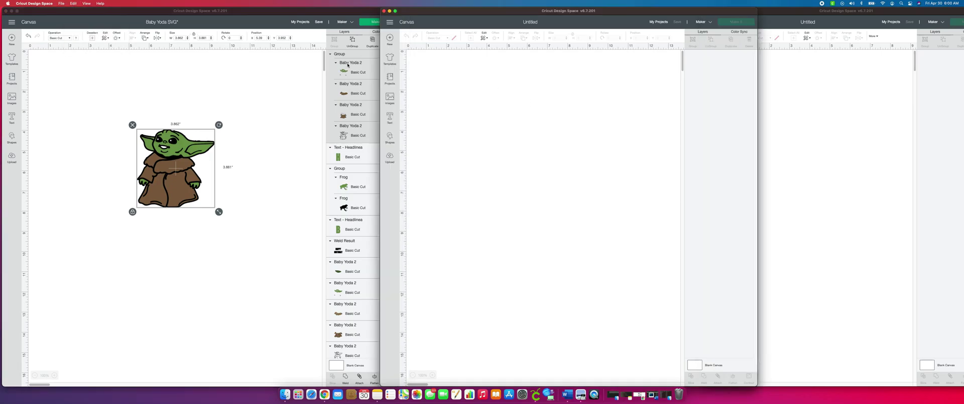
left_click(73, 2)
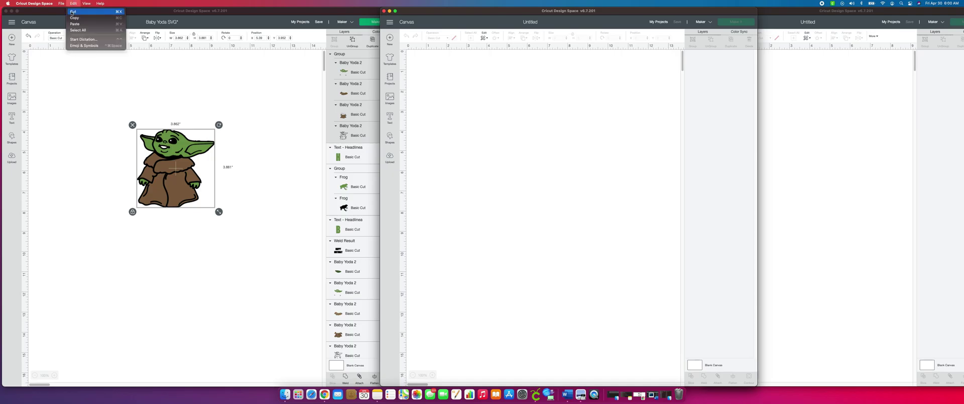
left_click(70, 23)
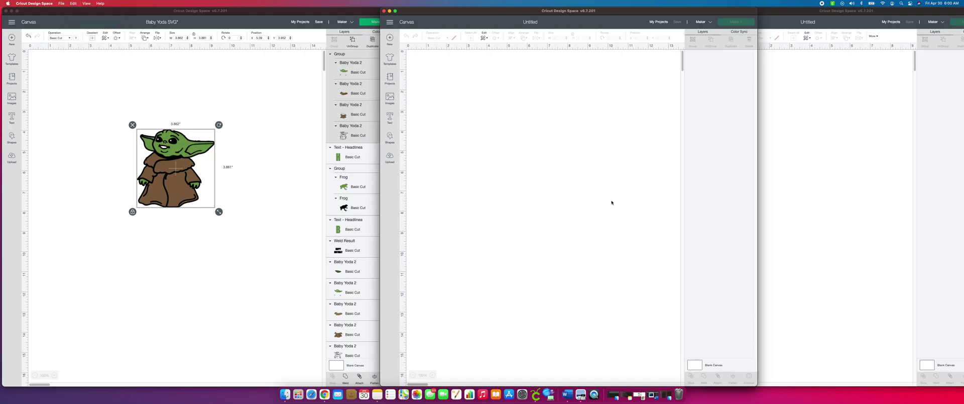
right_click(508, 175)
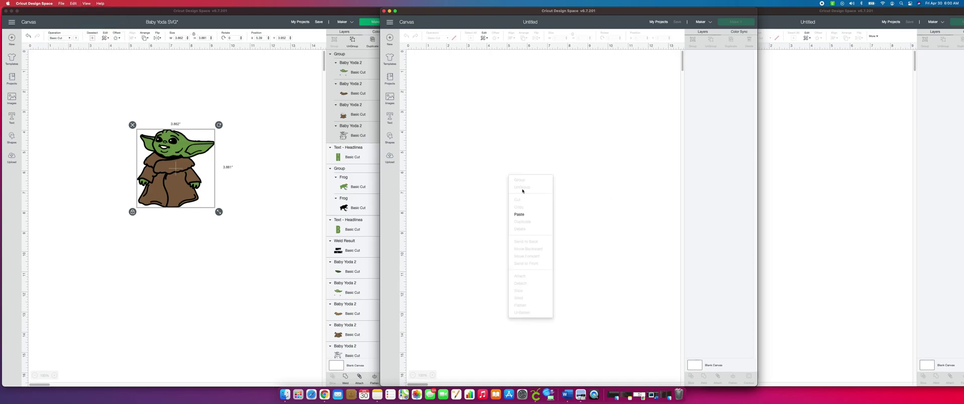
left_click(521, 214)
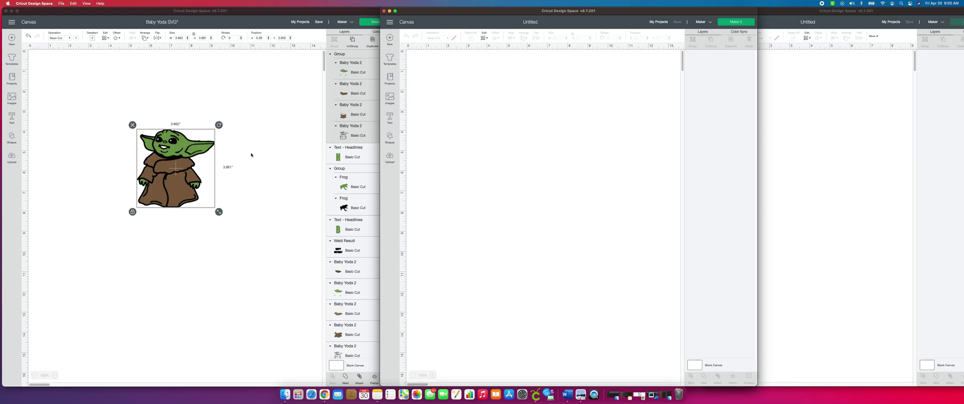
right_click(176, 181)
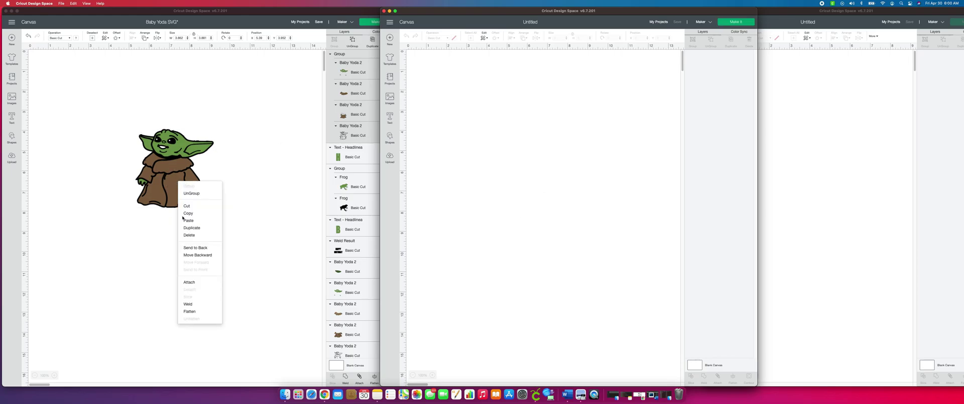
left_click(420, 209)
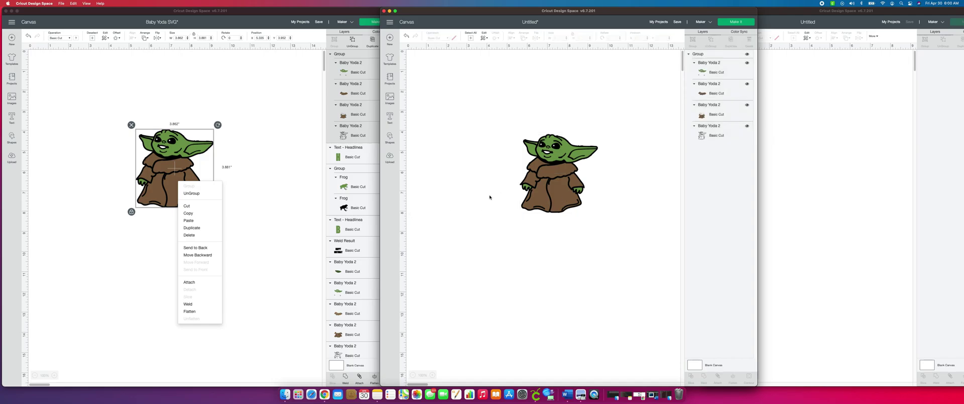
left_click(330, 186)
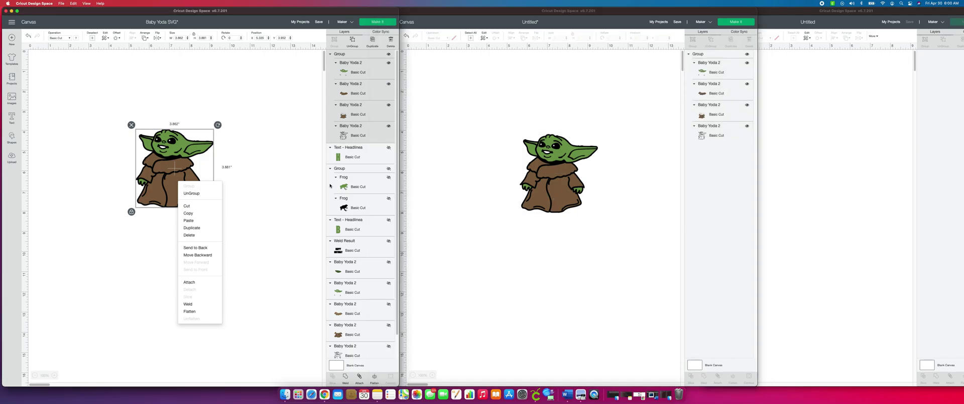
Paste a Baby Yoda copy onto the right Untitled canvas, drag it to the middle, and deselect it.
key("Escape")
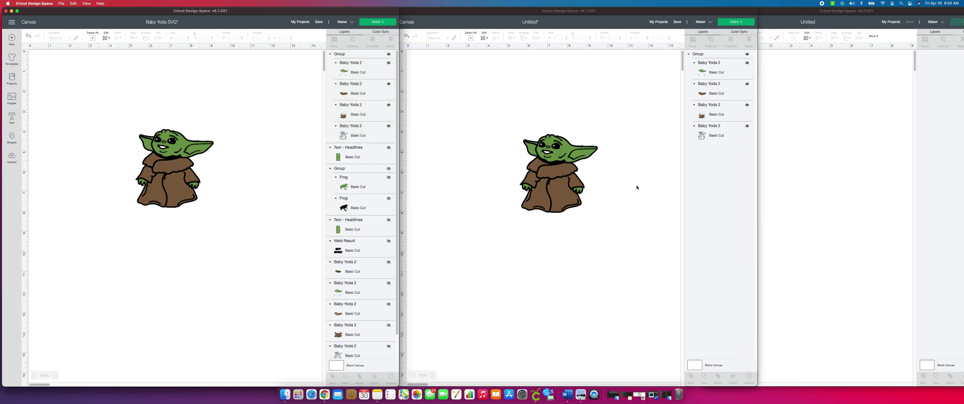
left_click(803, 165)
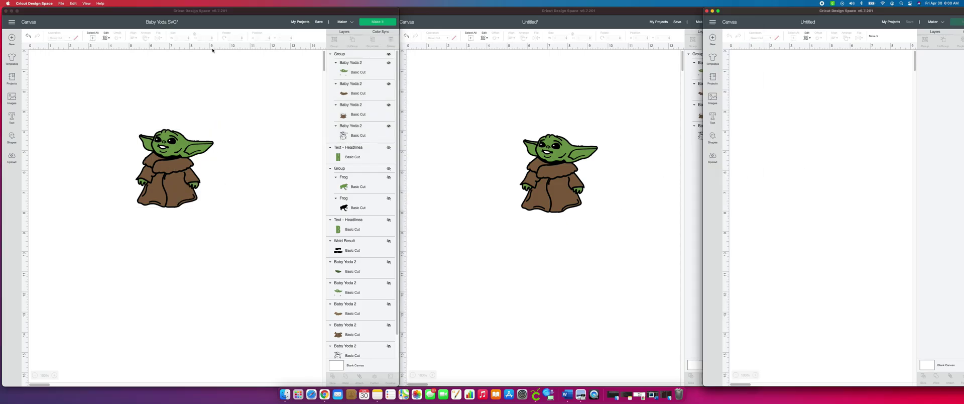
left_click(73, 3)
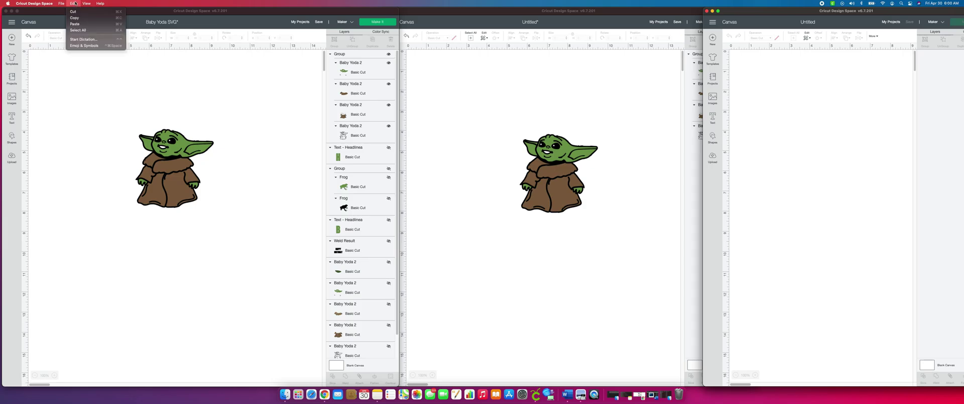
left_click(69, 25)
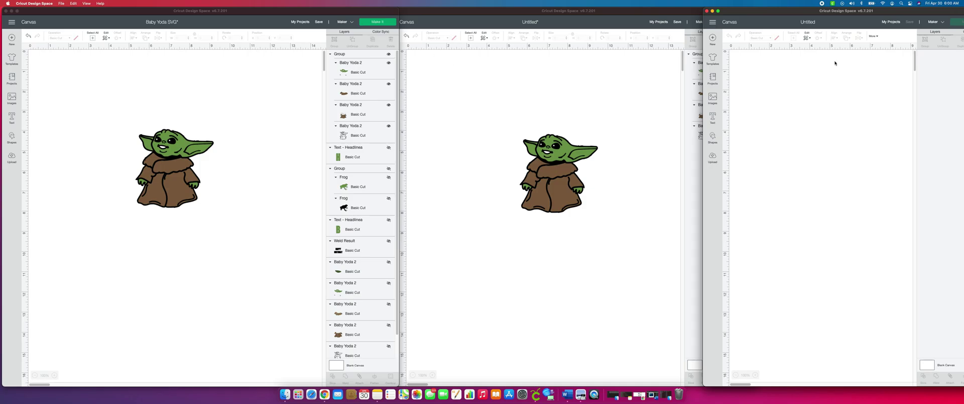
right_click(819, 135)
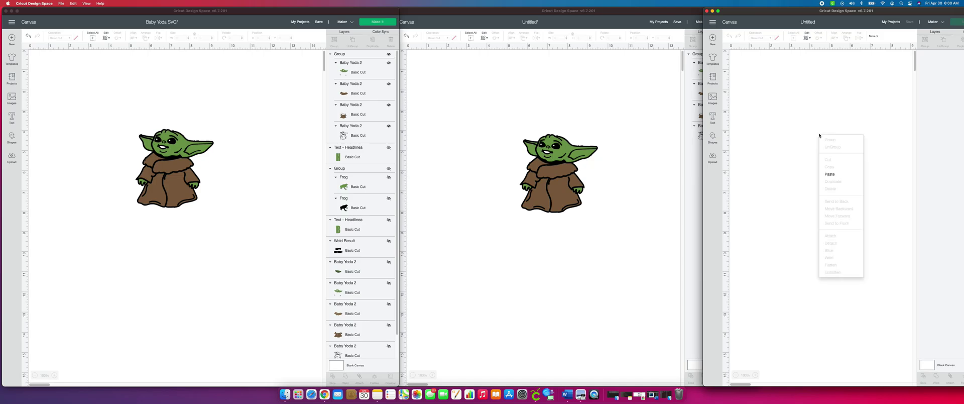
left_click(845, 174)
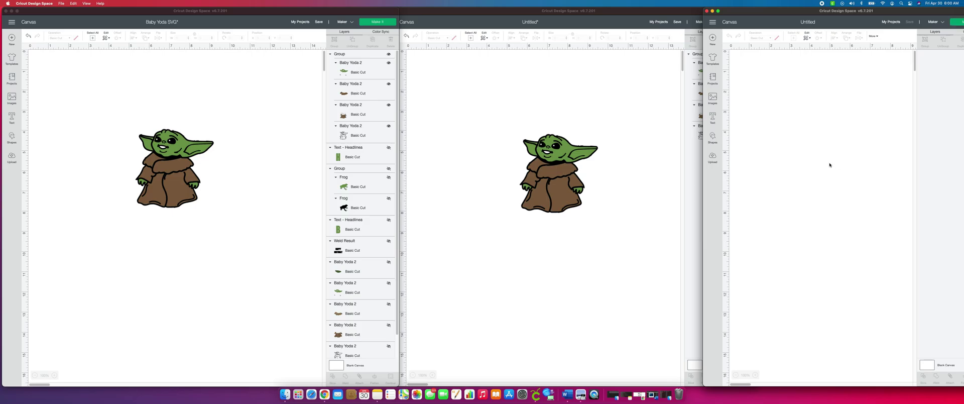
left_click_drag(906, 163, 848, 170)
left_click(574, 179)
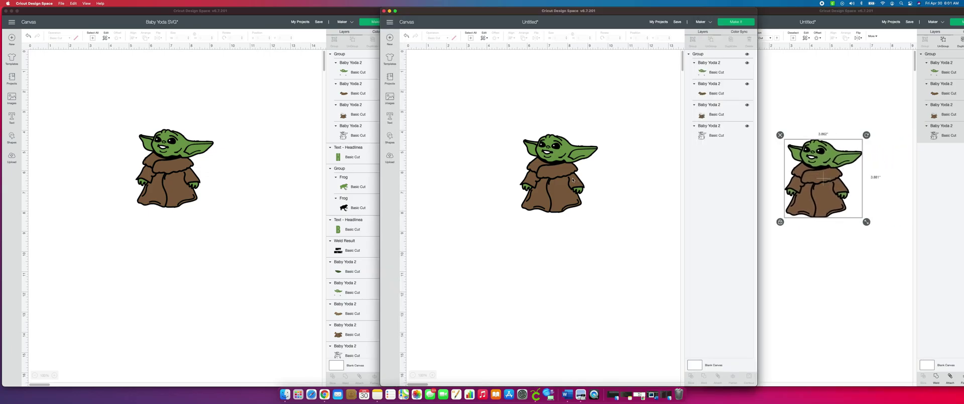
left_click(806, 185)
left_click(835, 256)
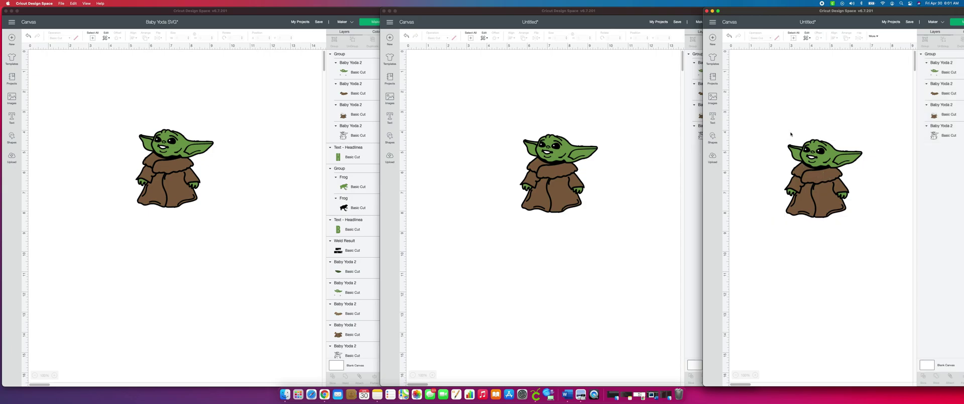
left_click(194, 202)
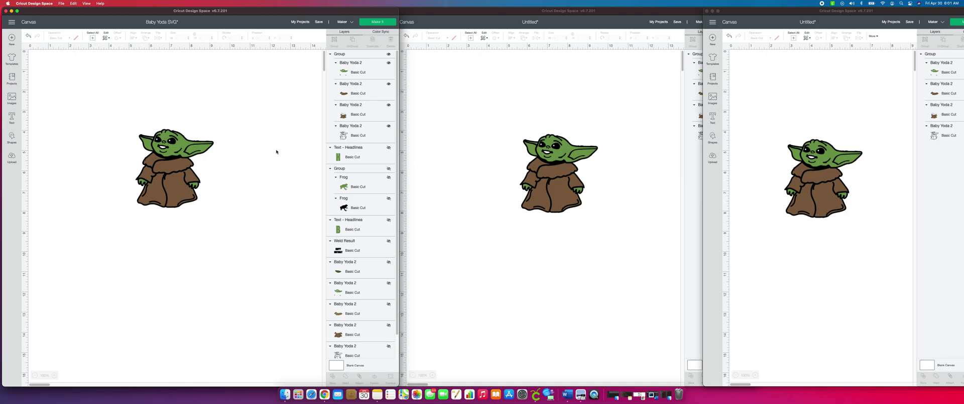
Open and close the application menu, then open the image library in the Baby Yoda SVG window.
left_click(39, 3)
left_click(186, 127)
left_click(16, 98)
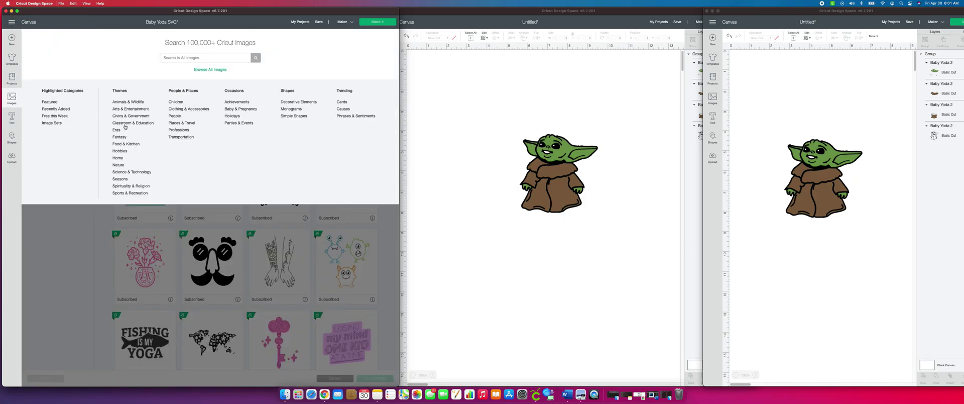
left_click(223, 70)
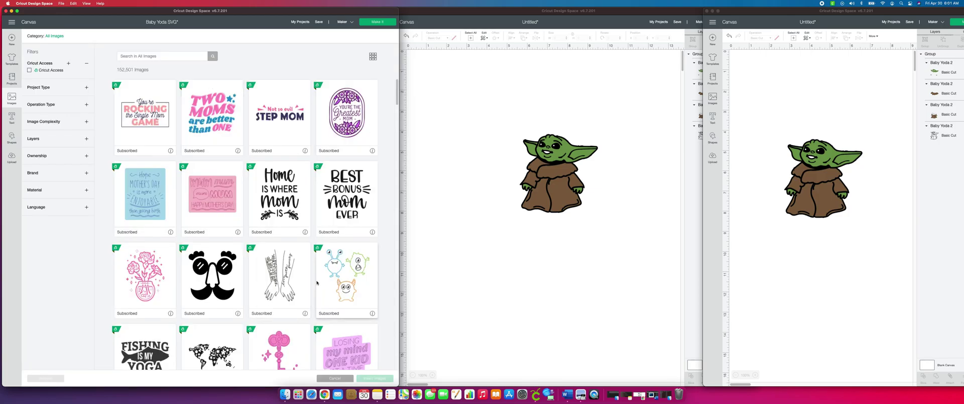
left_click(224, 280)
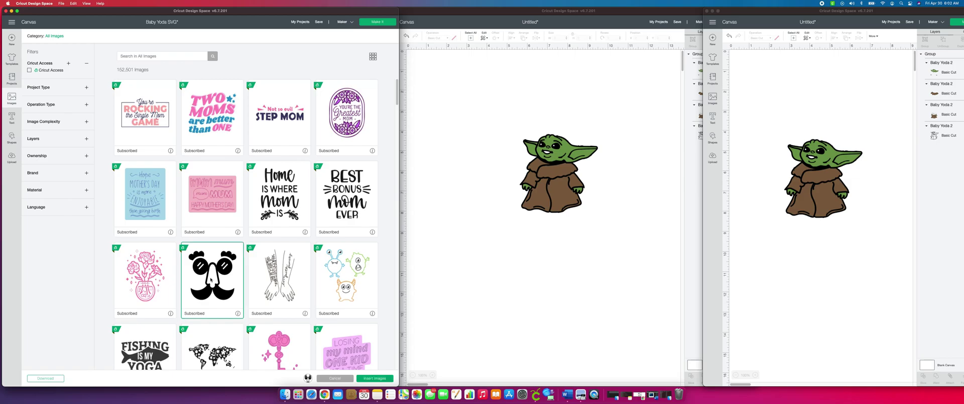
scroll(221, 271, "down", 6)
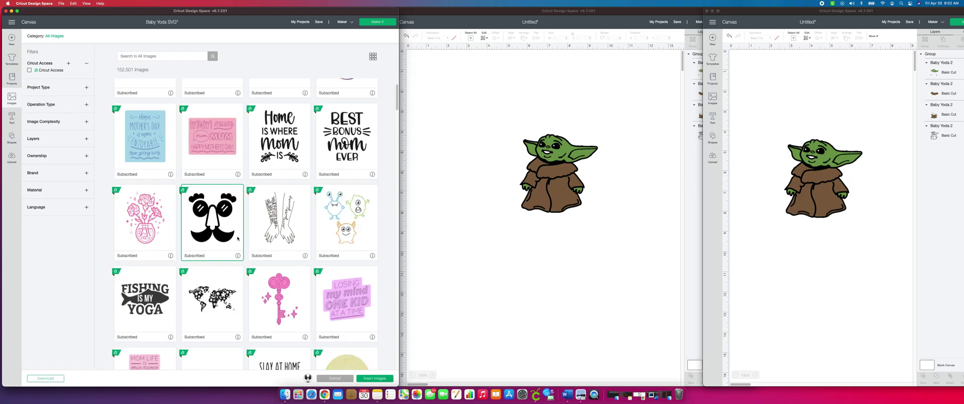
left_click(233, 291)
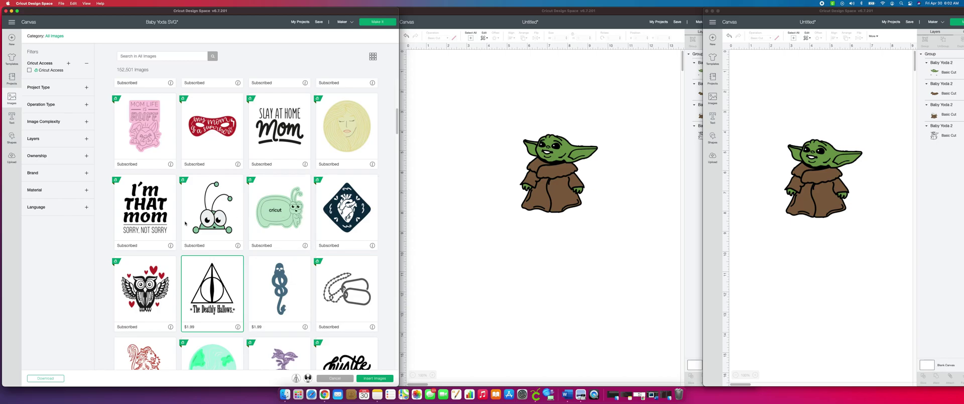
left_click(163, 220)
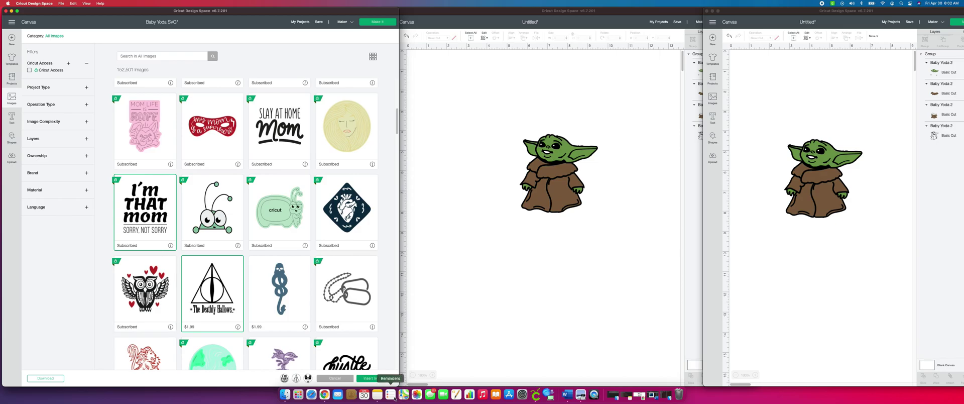
left_click(374, 378)
left_click(401, 83)
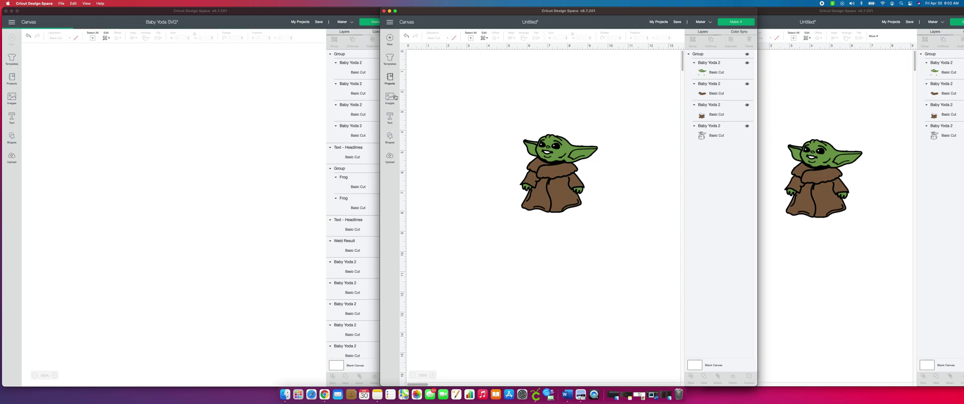
left_click(395, 97)
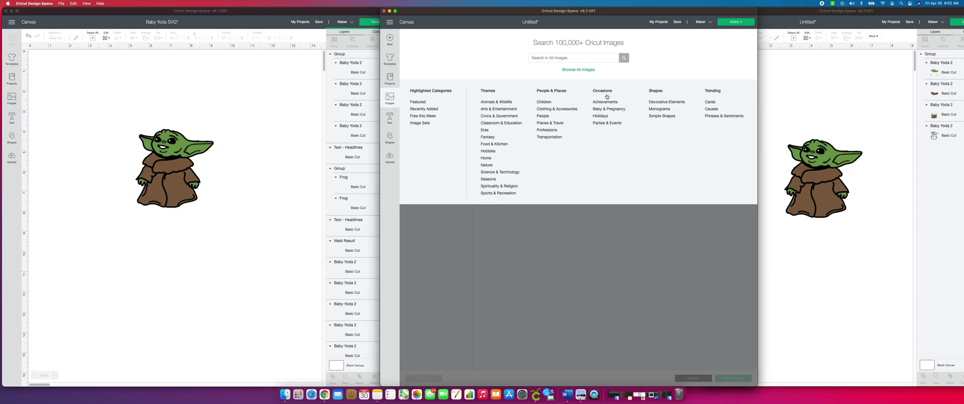
left_click(591, 71)
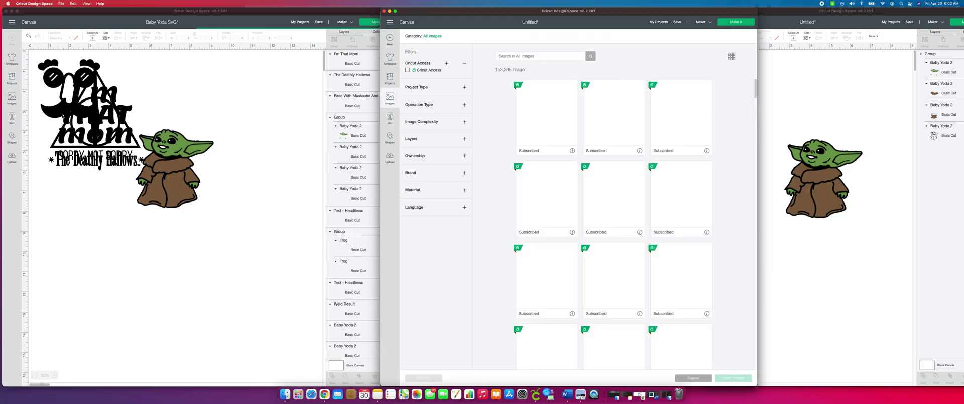
left_click(63, 116)
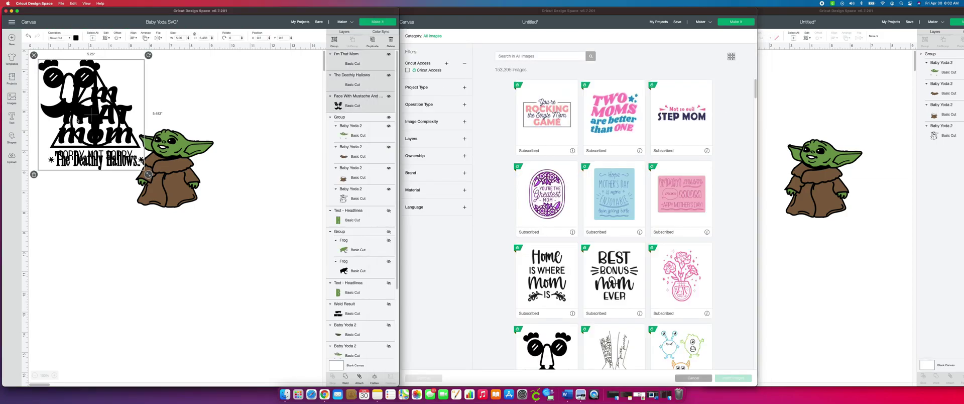
key("Delete")
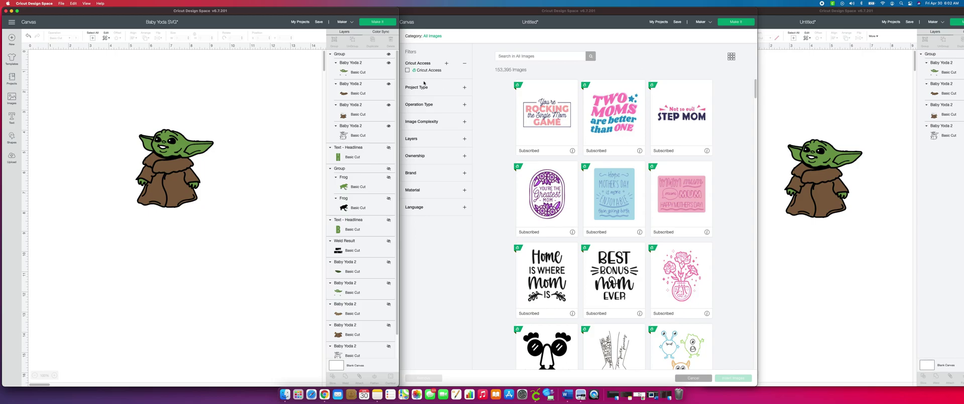
left_click(410, 25)
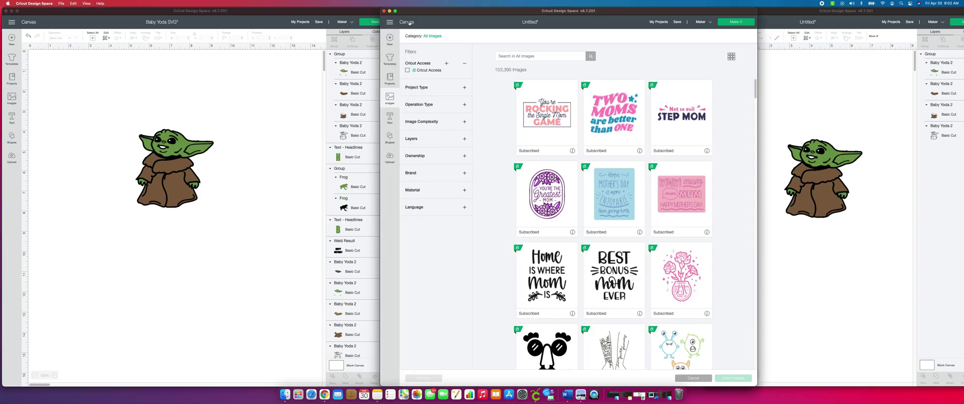
left_click(408, 23)
left_click(254, 110)
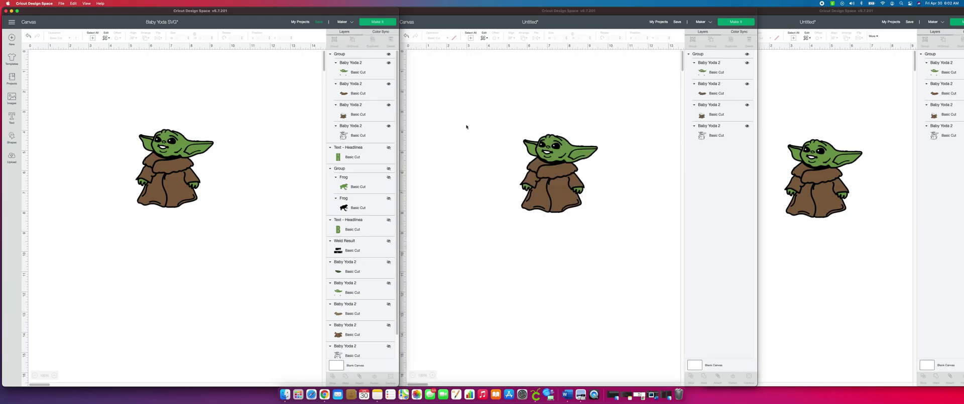
Delete the Baby Yoda copies from both the middle and right Untitled canvases.
left_click(401, 115)
left_click(539, 160)
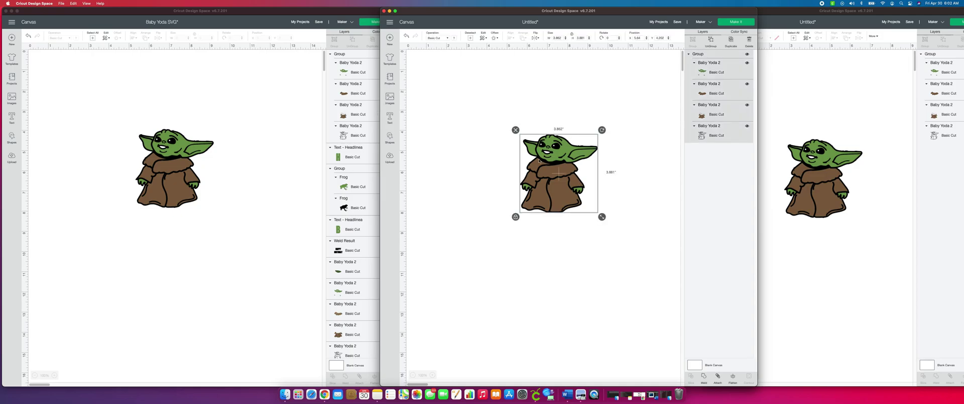
key("Delete")
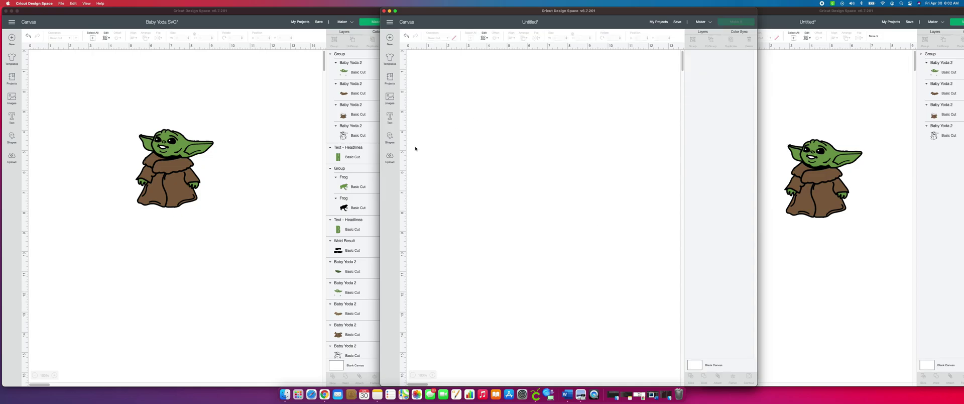
left_click(823, 166)
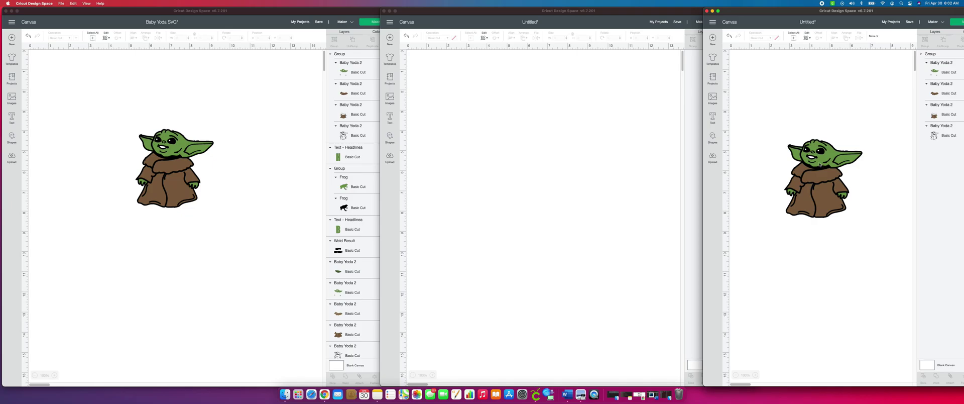
left_click(819, 164)
key("super+x")
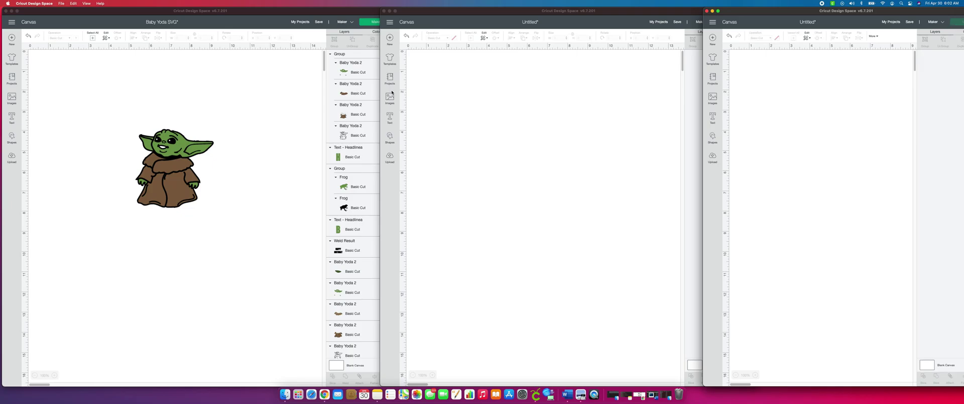
left_click(393, 57)
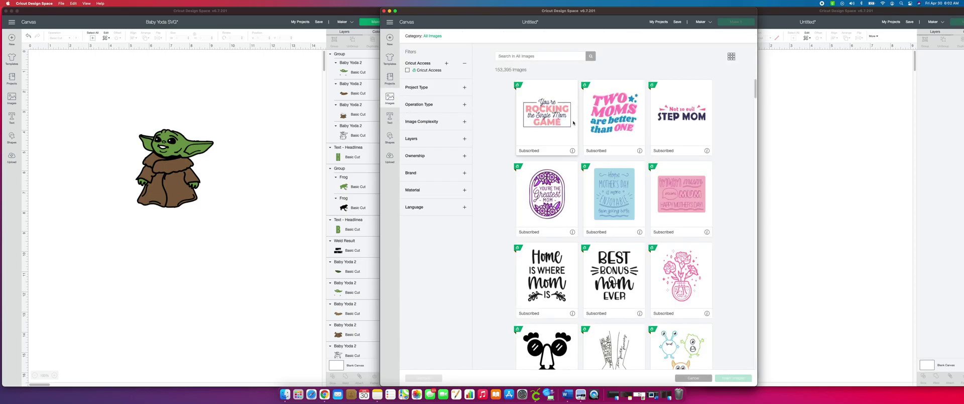
Insert the red poppy wreath image from the library onto the middle canvas.
scroll(599, 192, "down", 5)
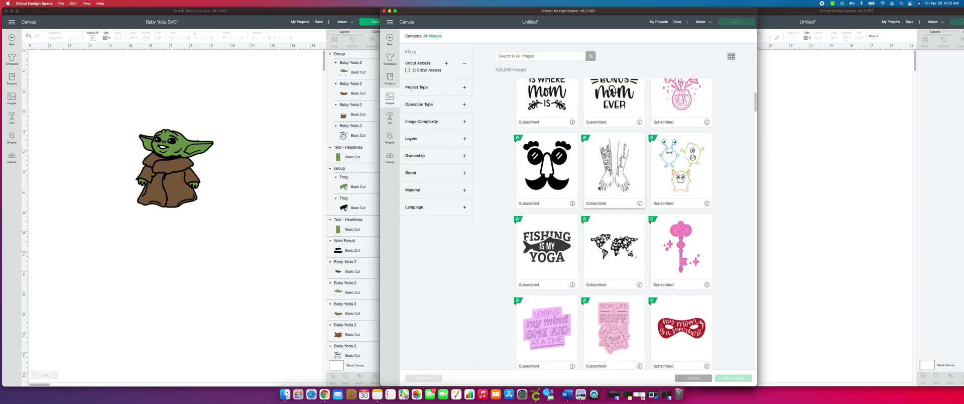
scroll(599, 187, "down", 10)
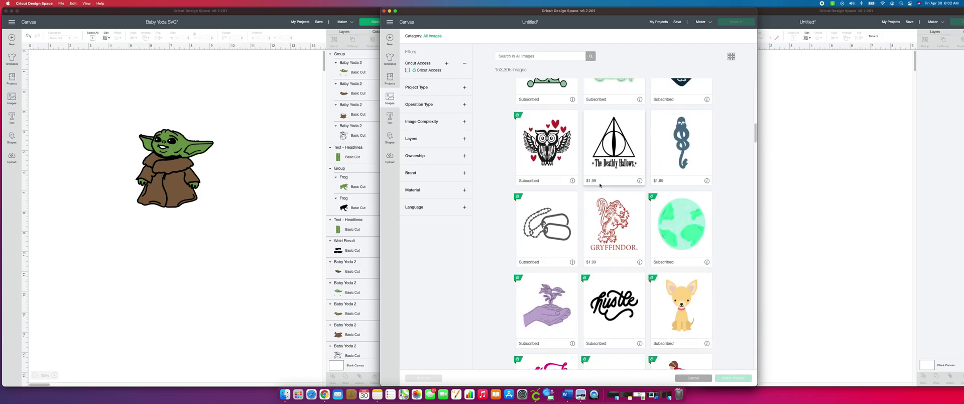
scroll(603, 186, "down", 3)
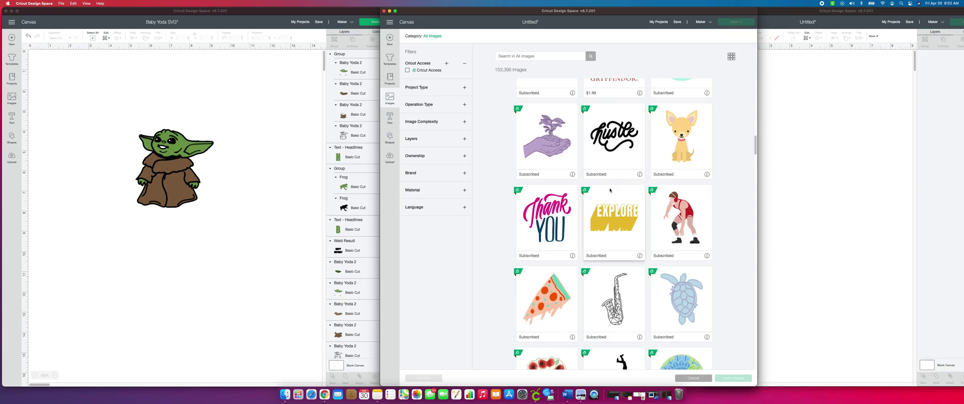
scroll(610, 190, "down", 2)
scroll(608, 190, "down", 4)
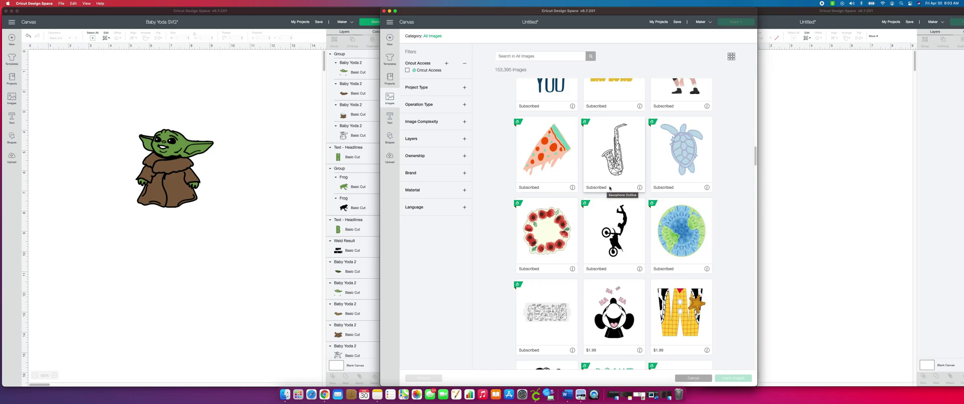
scroll(610, 188, "down", 1)
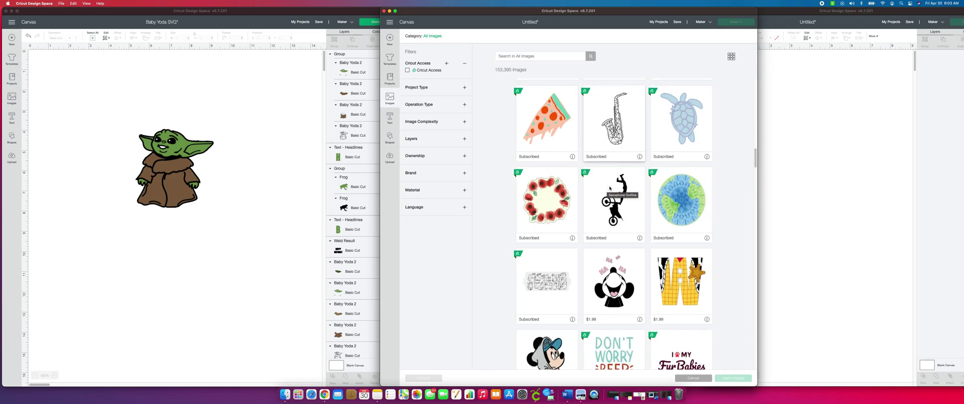
left_click(567, 216)
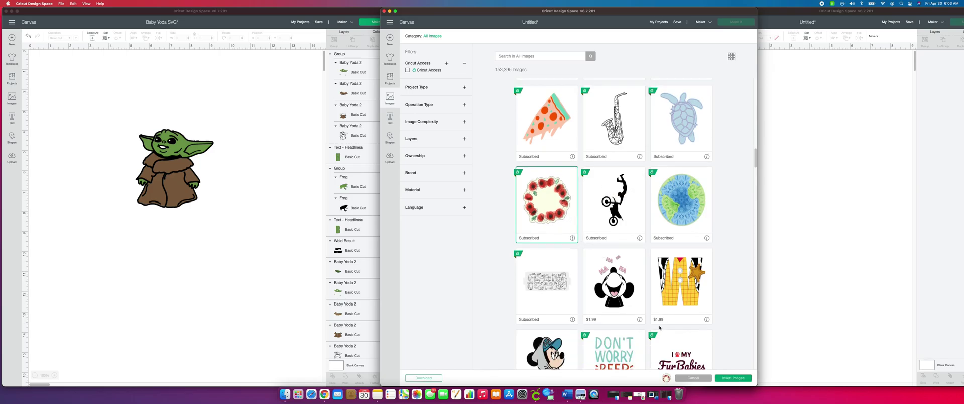
scroll(669, 312, "down", 2)
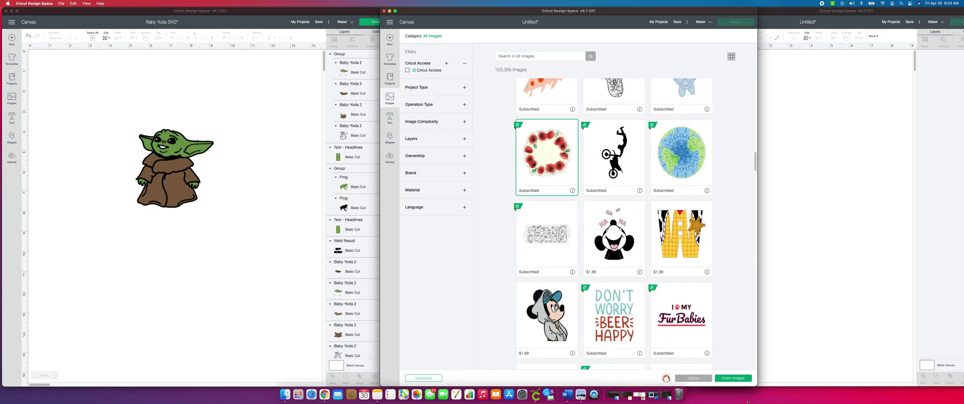
left_click(739, 378)
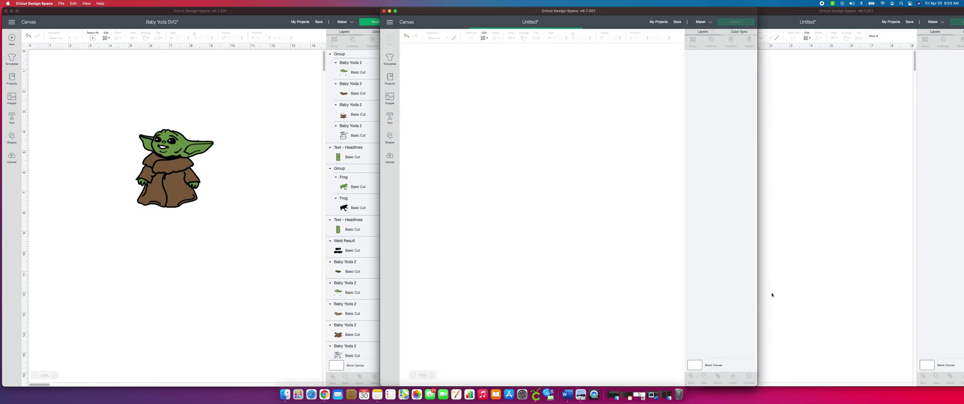
left_click(749, 213)
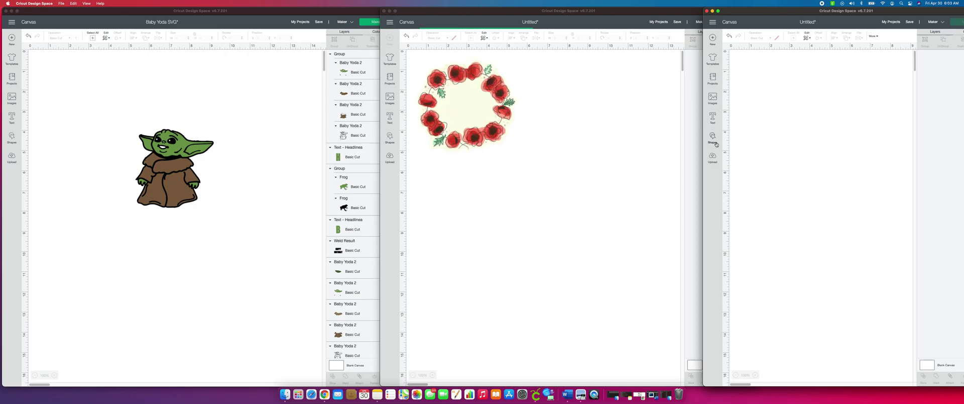
Browse all images in the right window and insert the baseball typography image with red stitching.
left_click(714, 102)
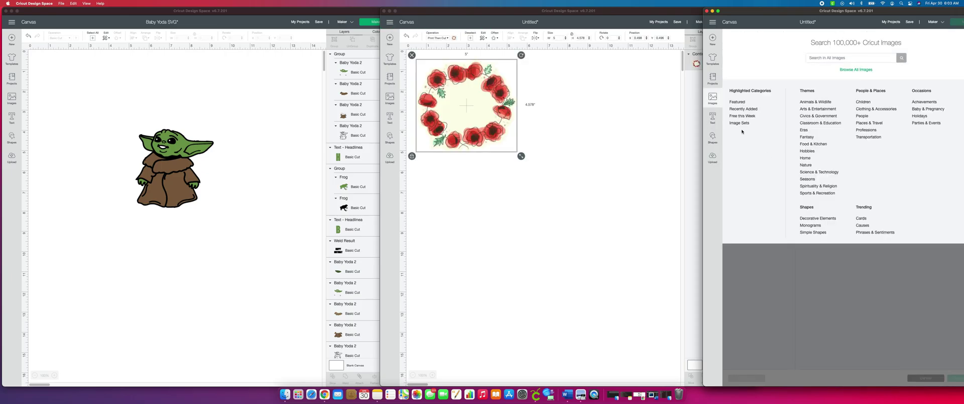
left_click(856, 71)
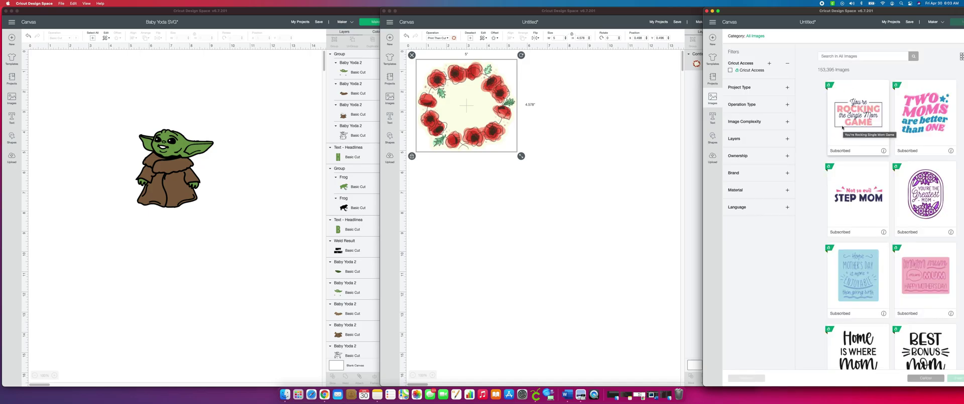
scroll(867, 321, "down", 10)
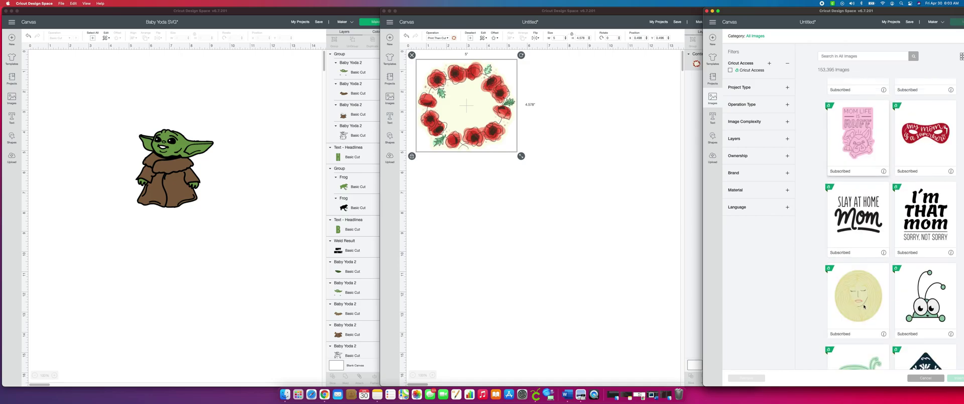
scroll(865, 306, "down", 15)
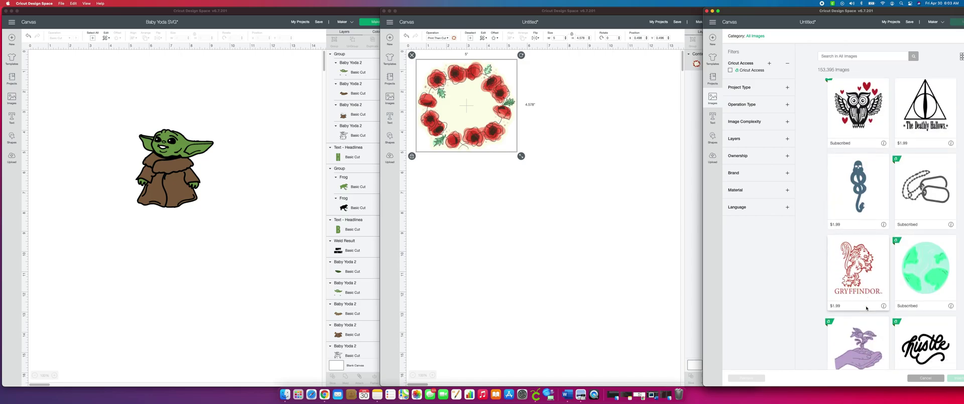
scroll(865, 308, "down", 15)
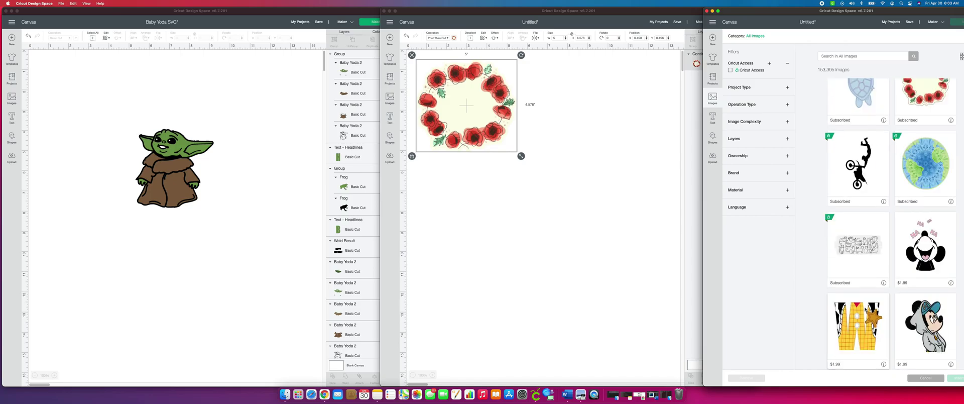
scroll(904, 303, "down", 3)
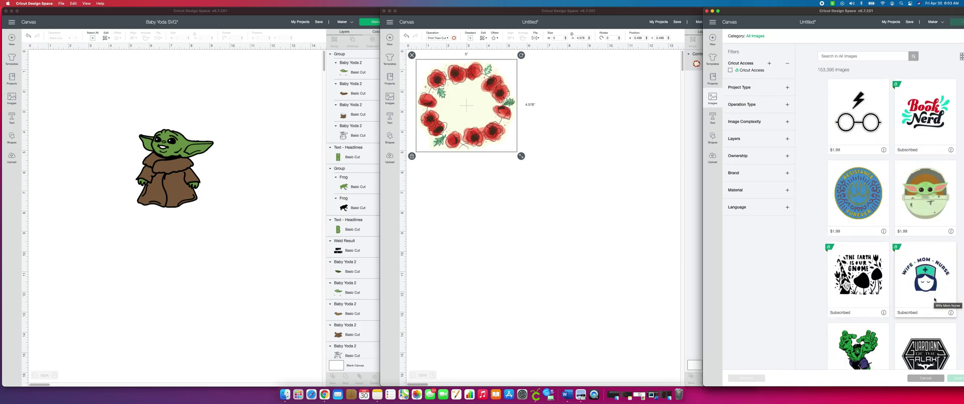
scroll(934, 299, "down", 1)
scroll(932, 300, "down", 4)
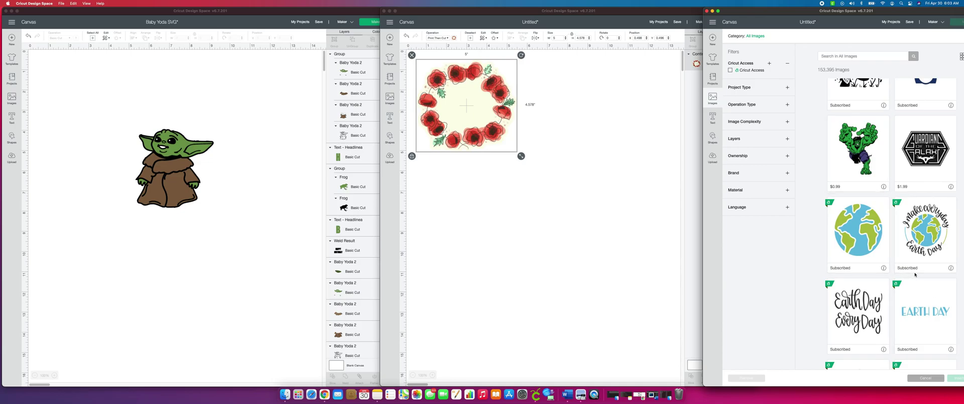
scroll(915, 274, "down", 3)
scroll(916, 272, "down", 5)
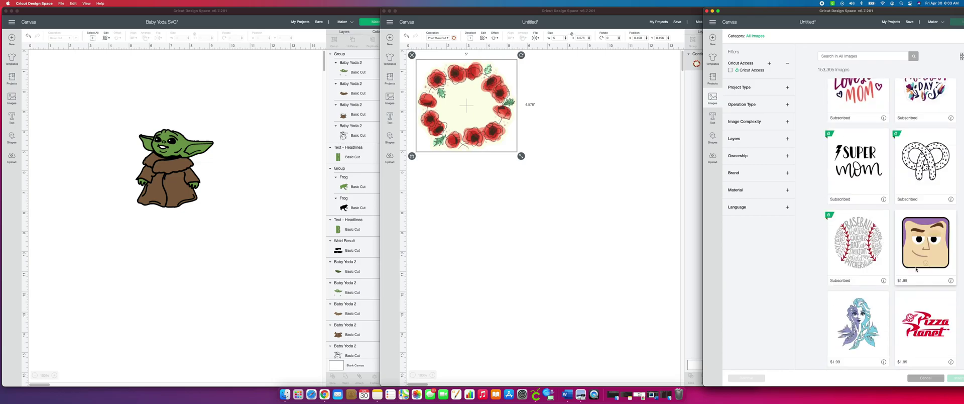
scroll(916, 270, "down", 3)
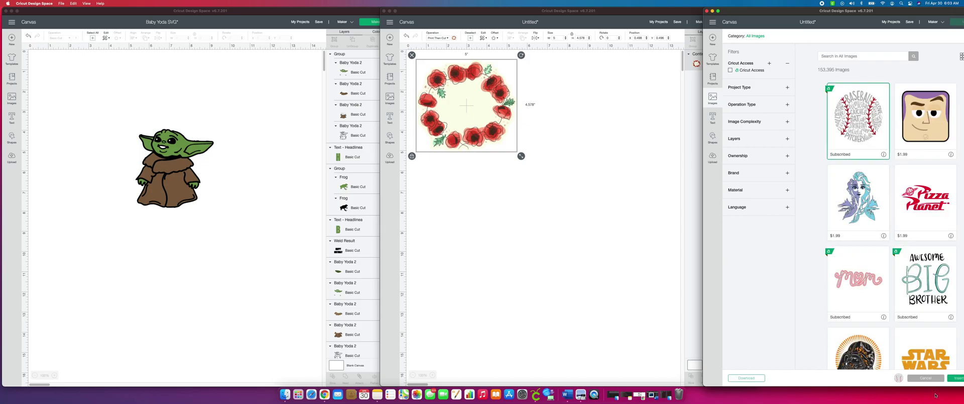
left_click(960, 380)
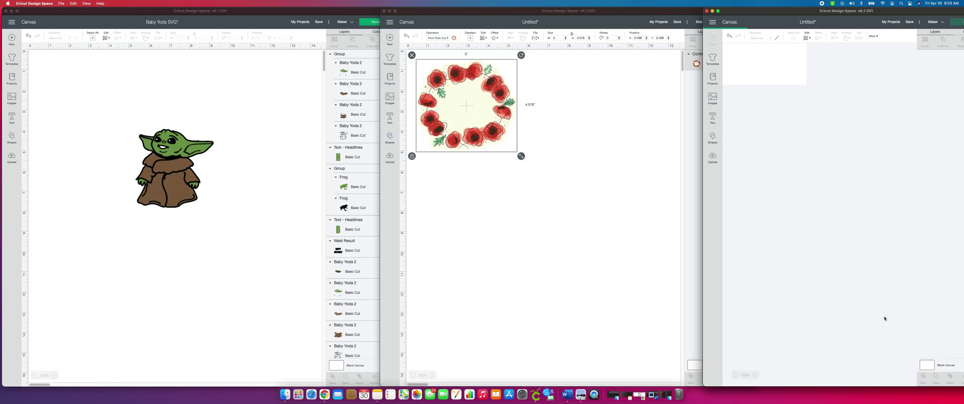
left_click(317, 23)
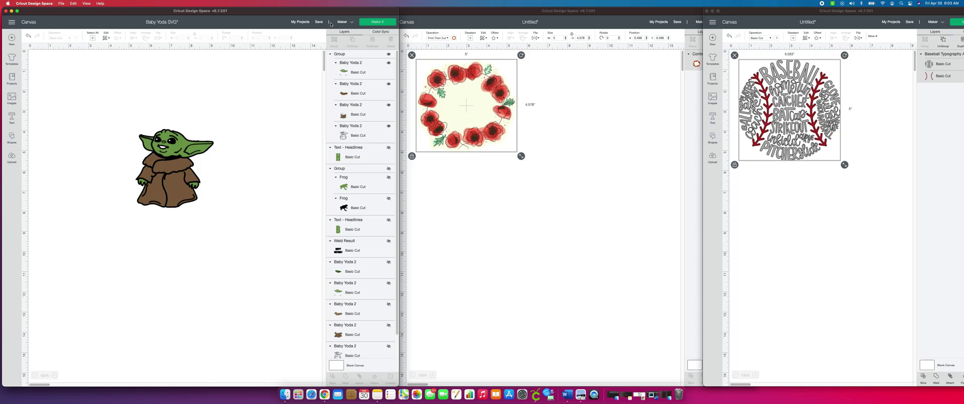
Use Save As on the left window, titled 'Baby Yoda SVG NO BG', with Decals ticked.
left_click(620, 183)
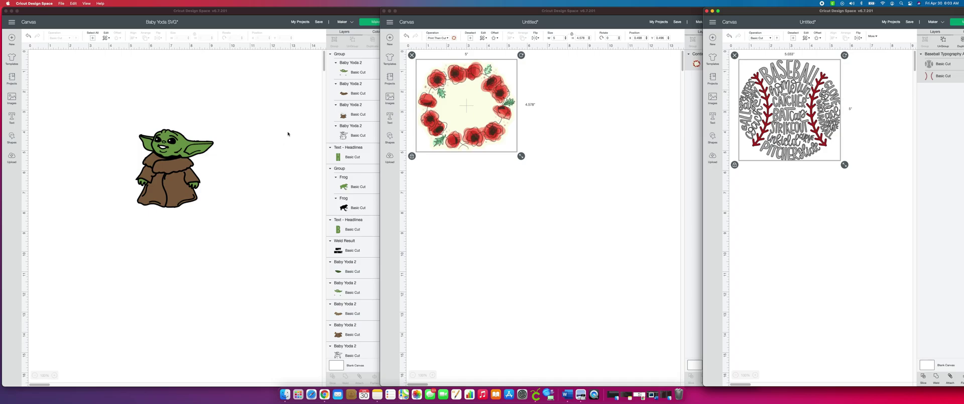
left_click(288, 107)
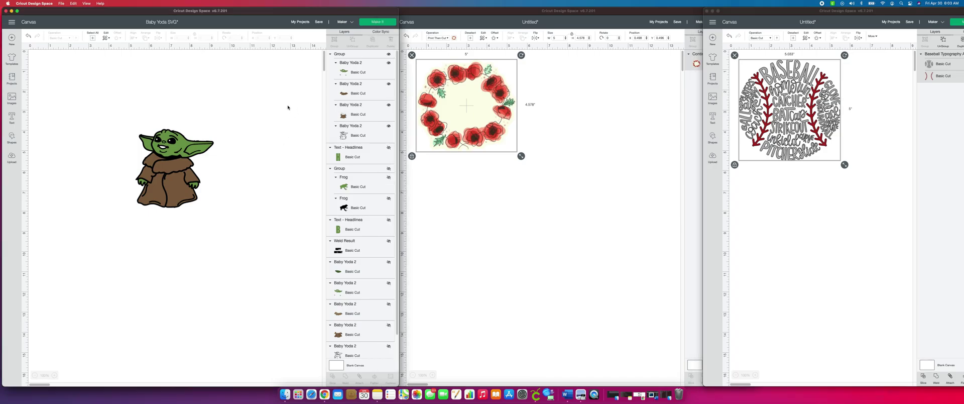
left_click(319, 23)
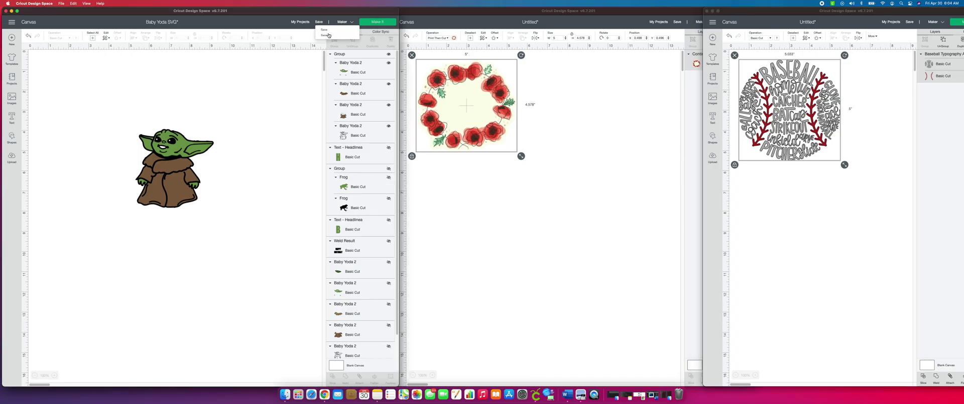
left_click(327, 35)
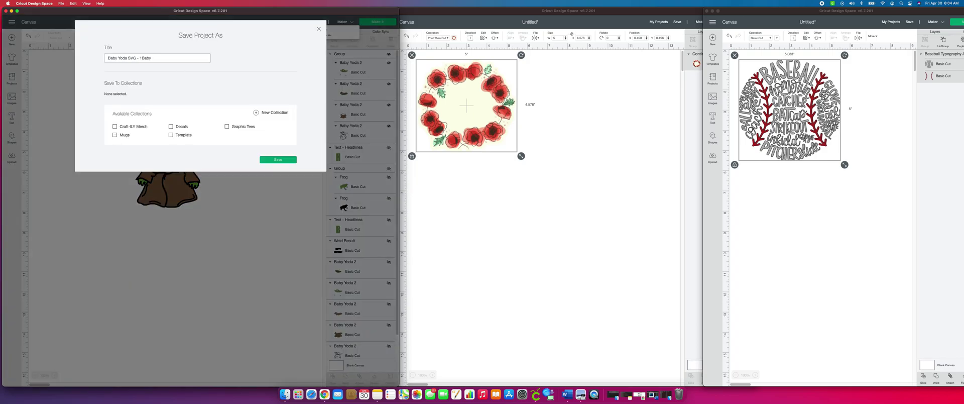
key("BackSpace")
key("BackSpace")
key("BackSpace")
left_click(179, 129)
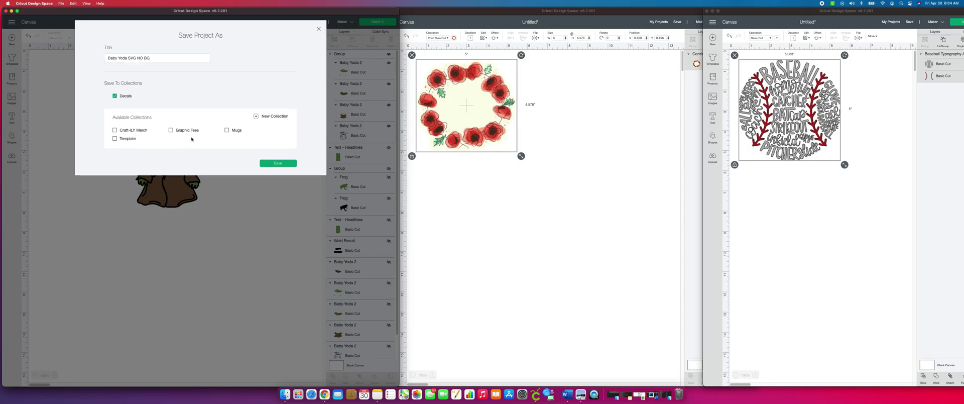
left_click(295, 164)
left_click(643, 76)
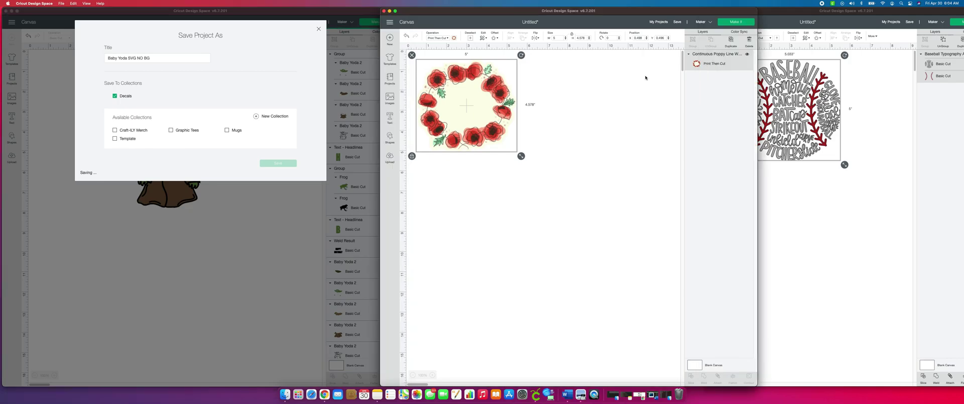
Save the poppy wreath as 'Flower Wreath' in the Decals collection.
left_click(677, 21)
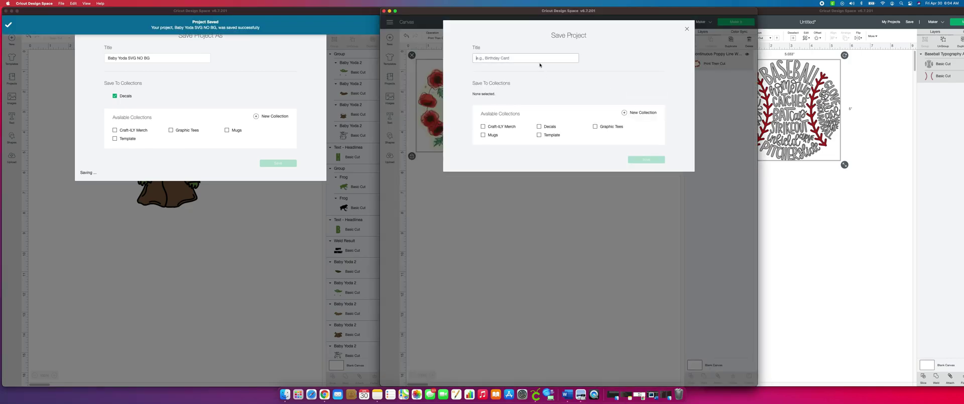
left_click(540, 60)
type("Flow")
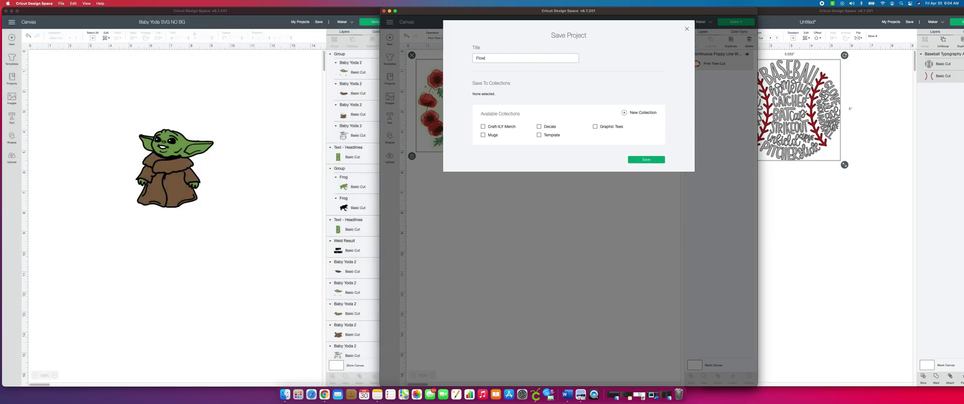
type("er Wreath")
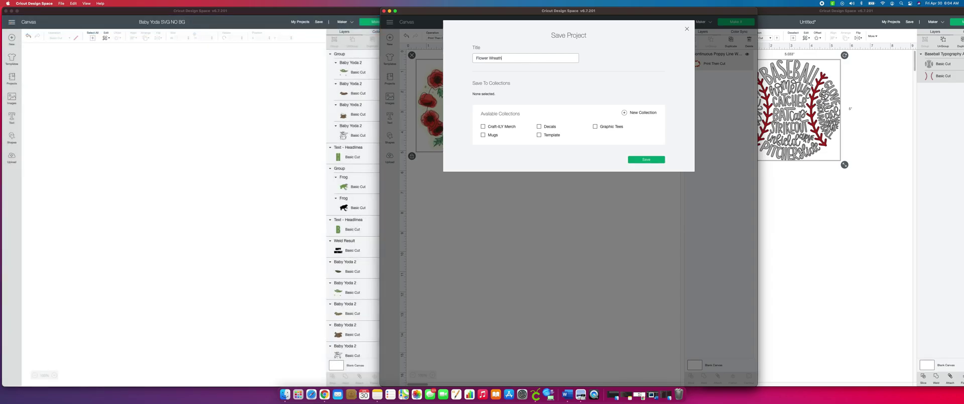
left_click(555, 129)
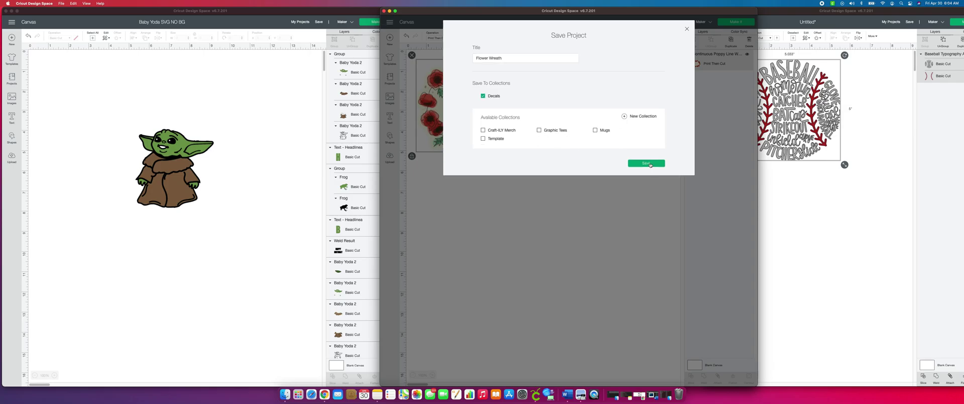
left_click(647, 163)
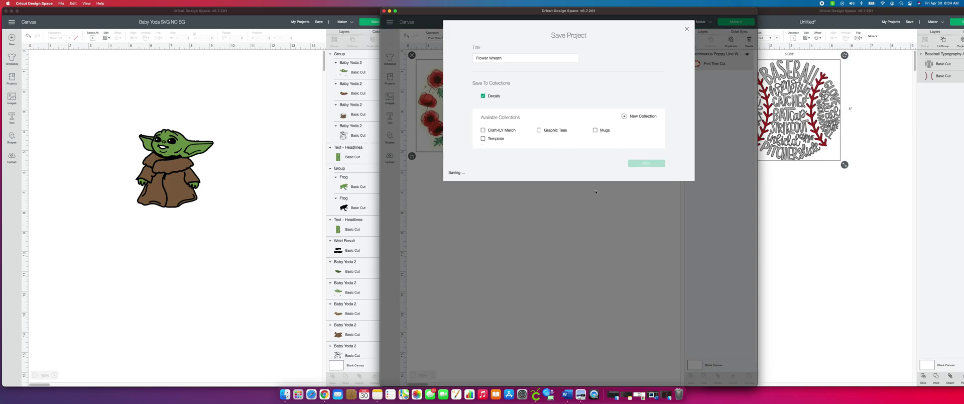
left_click(921, 86)
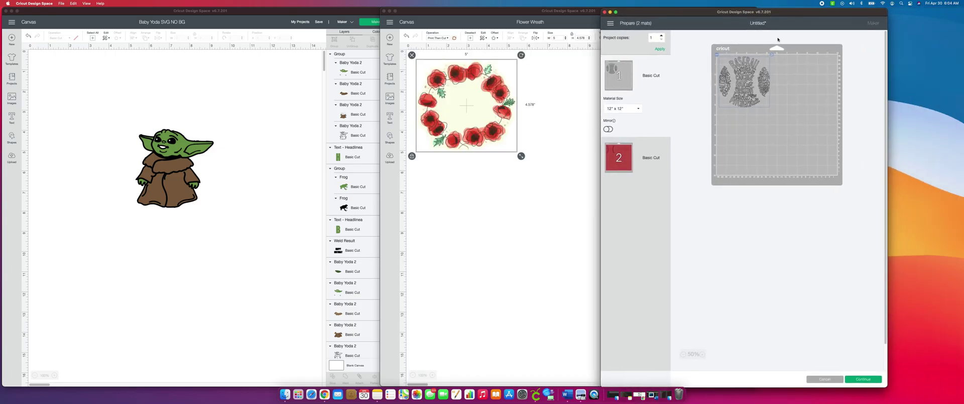
Leave mat preparation and save the baseball typography as 'Baseball' in Decals.
left_click(824, 380)
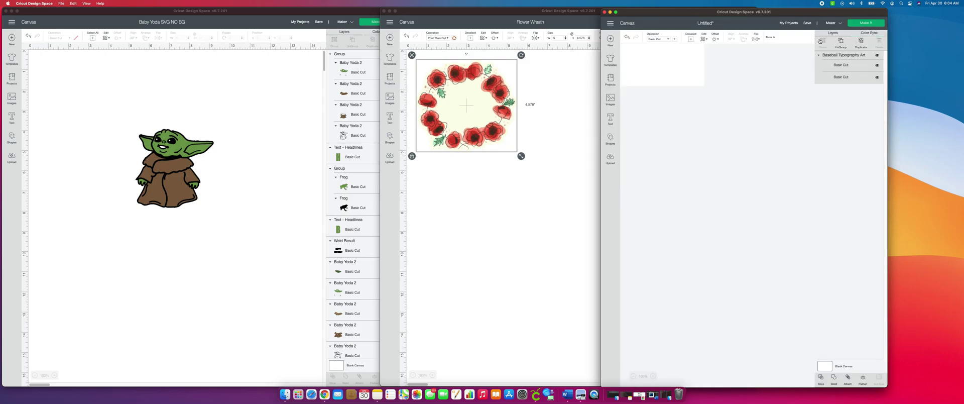
left_click(807, 23)
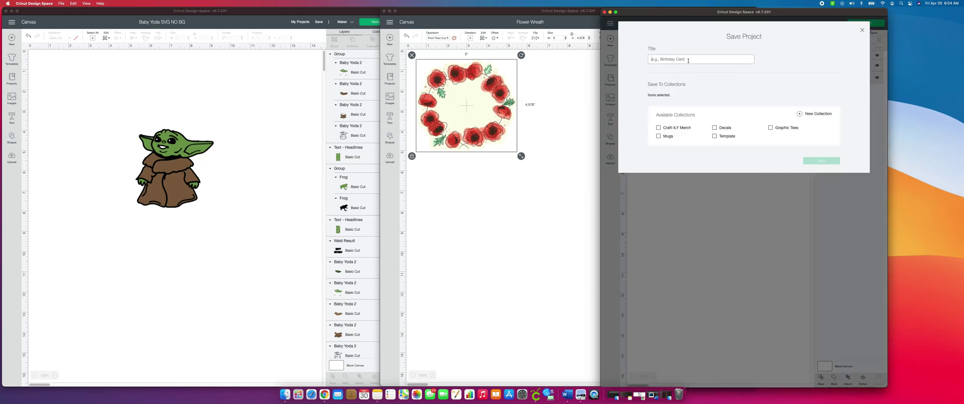
type("Baseball")
left_click(714, 128)
left_click(821, 165)
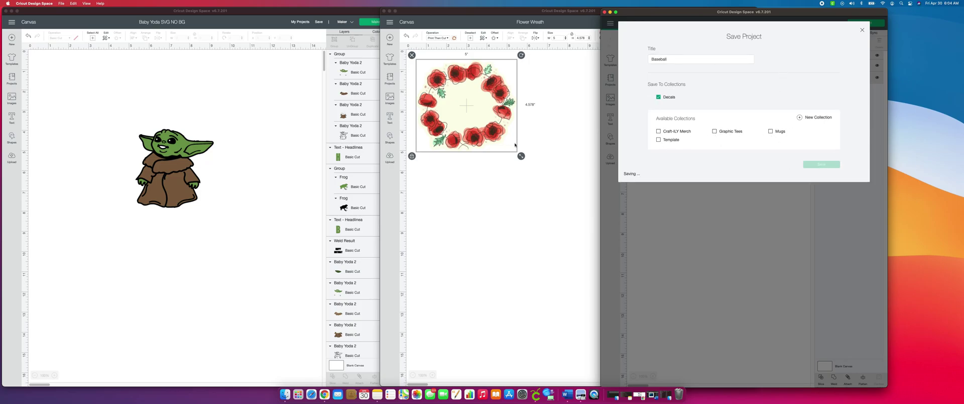